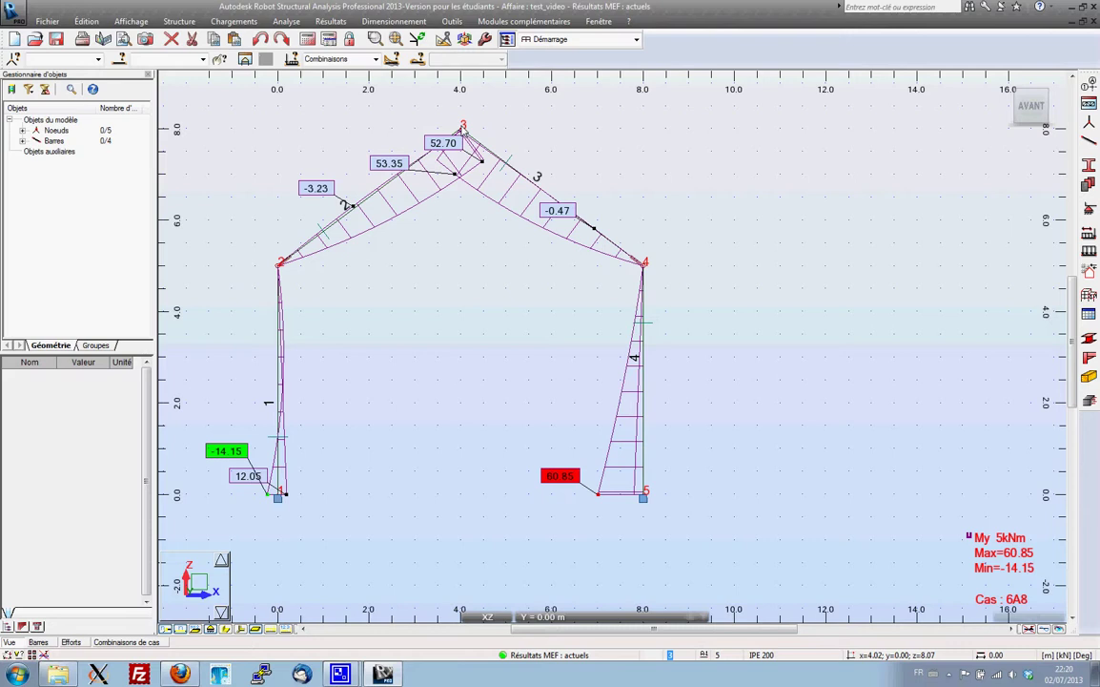
Step: Switch to the Dimensionnement acier/aluminium layout and remove the moment My diagram from the frame view
left_click(576, 42)
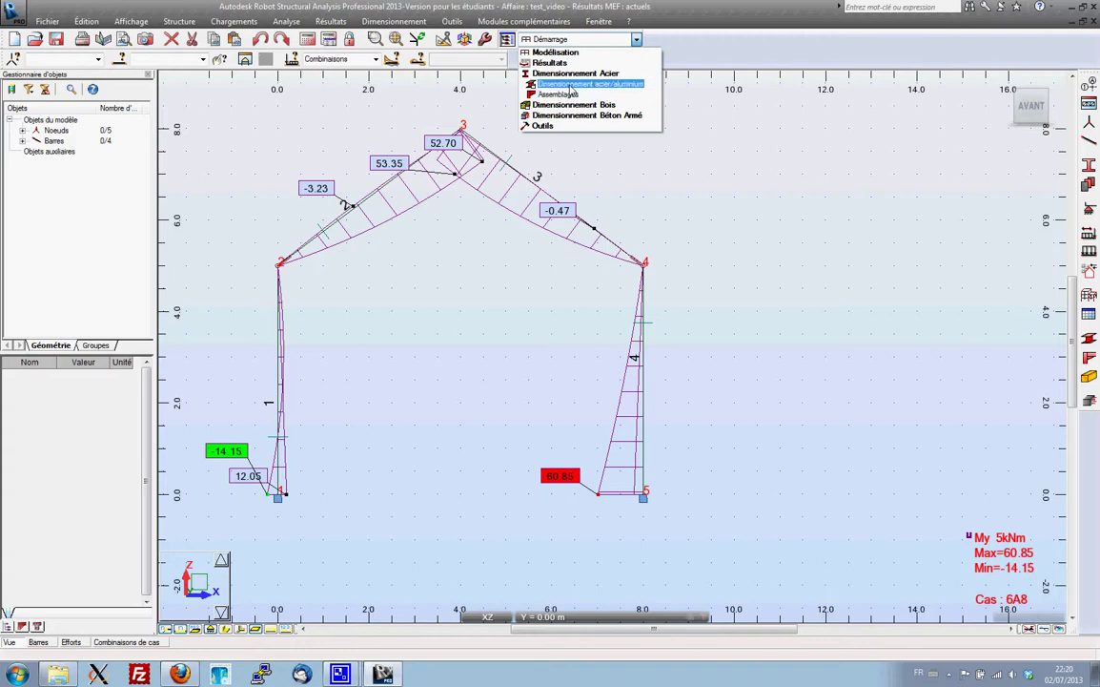
left_click(571, 85)
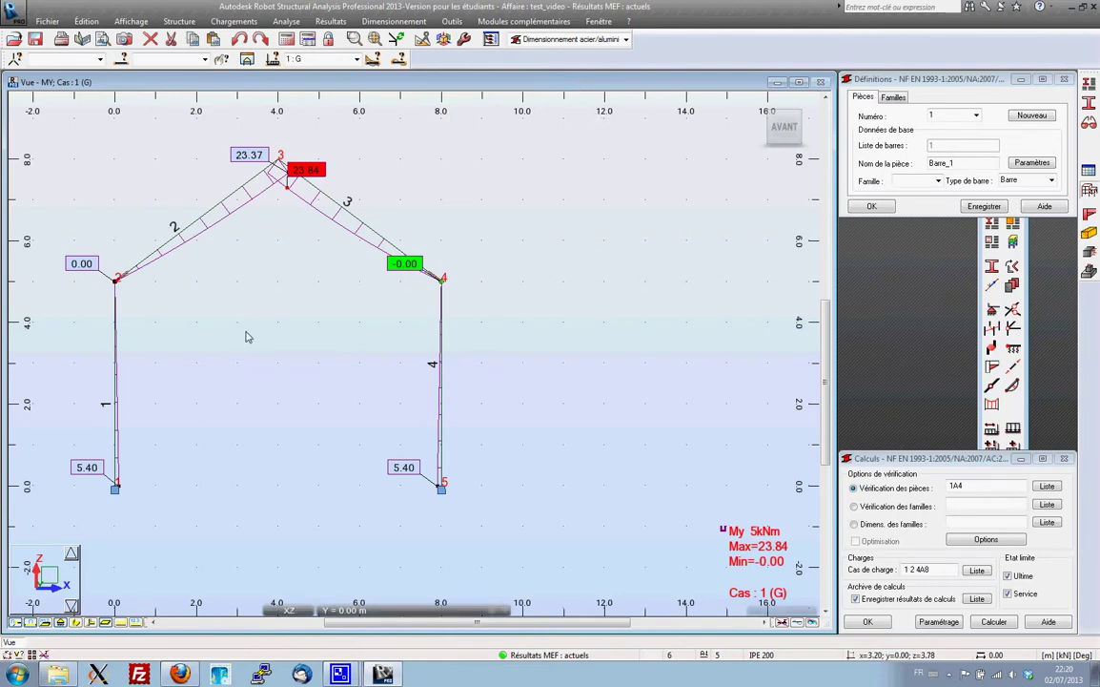
middle_click_drag(255, 338, 300, 336)
left_click(331, 21)
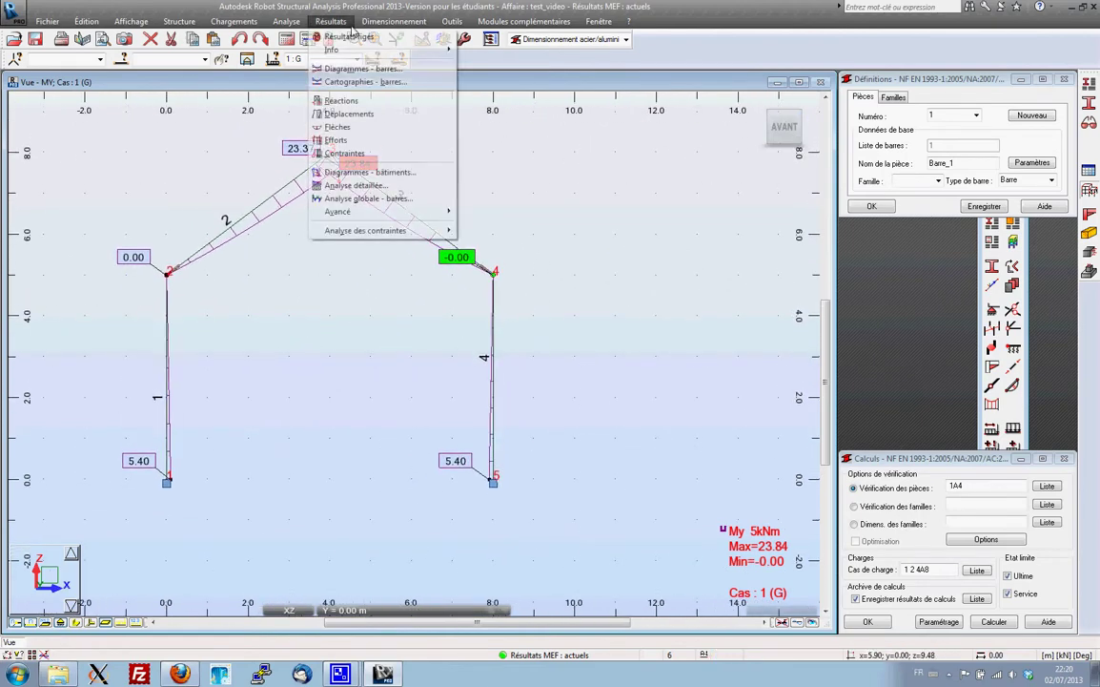
left_click(367, 70)
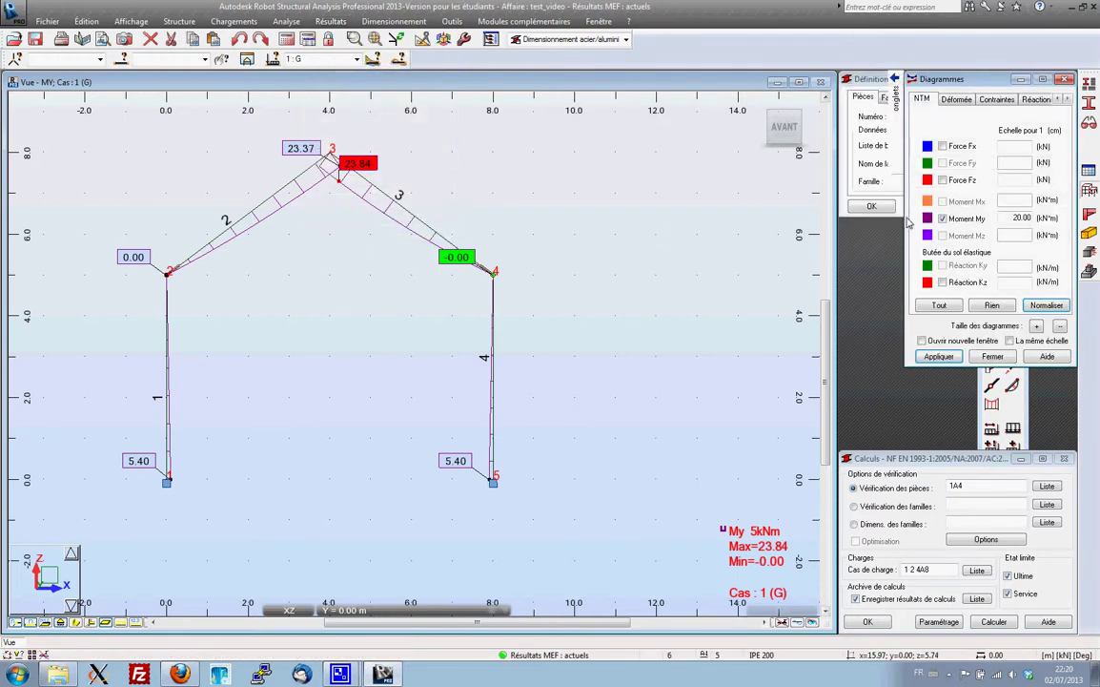
left_click(954, 355)
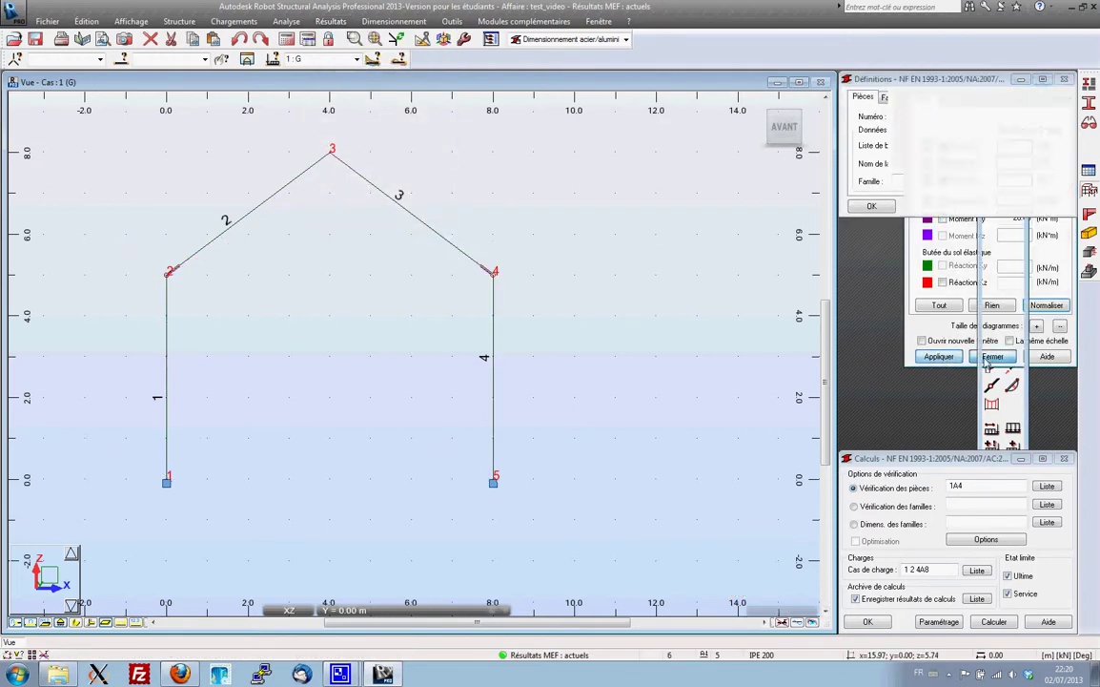
left_click(992, 355)
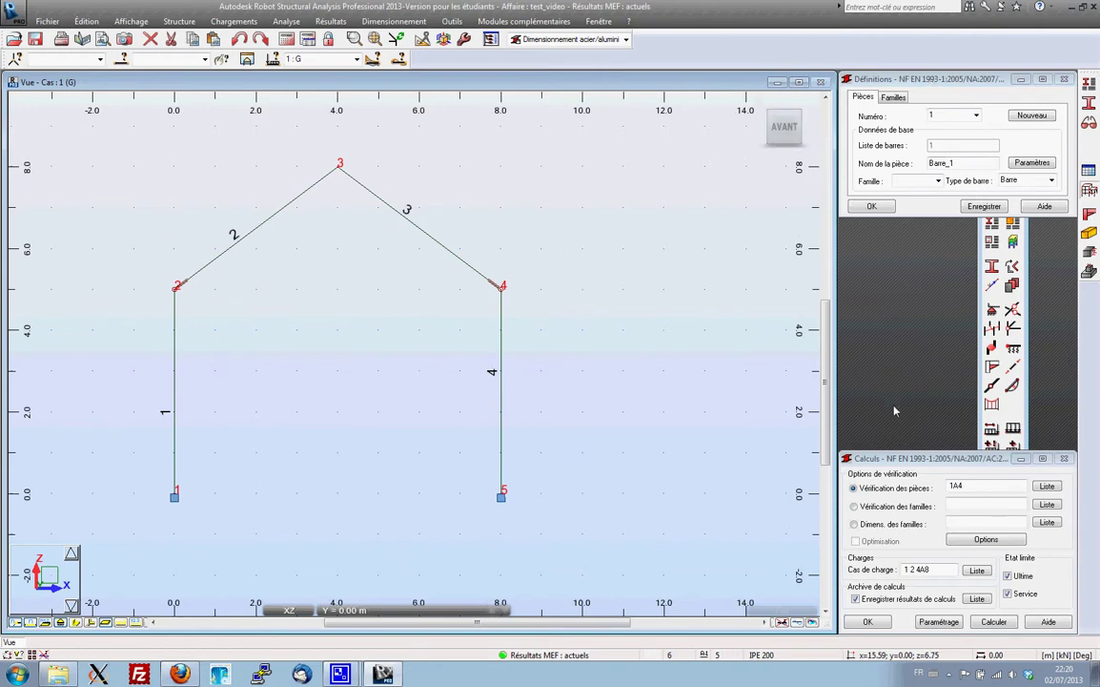
Step: Name member 1 "Pot gauche" in the member definitions and save it
left_click(973, 465)
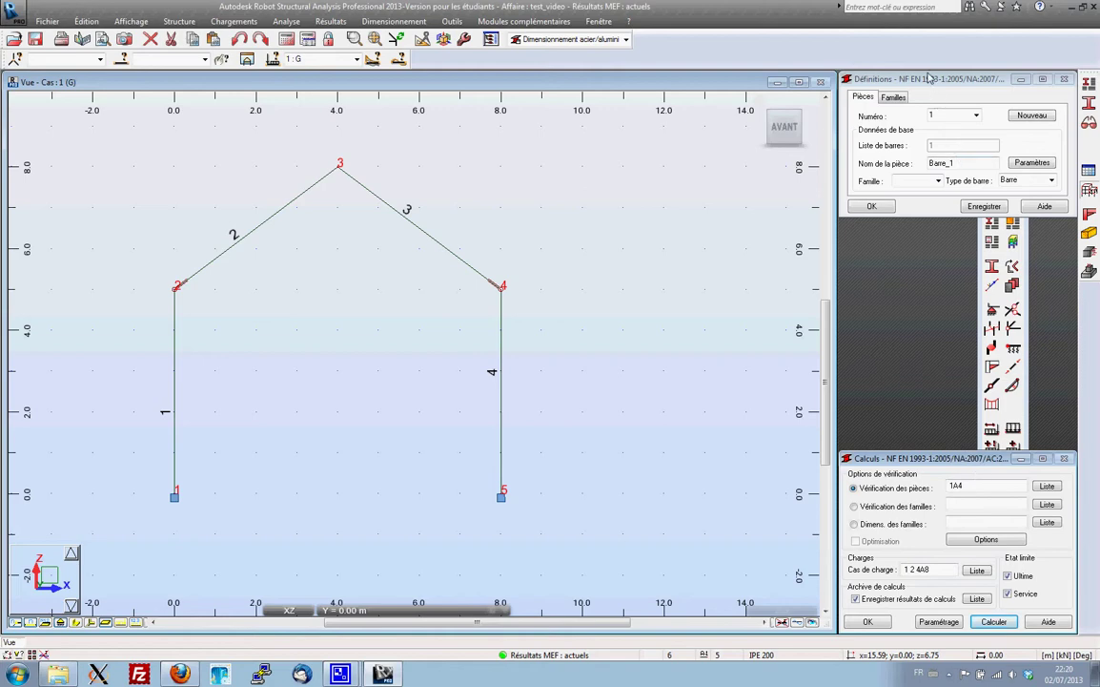
left_click(923, 82)
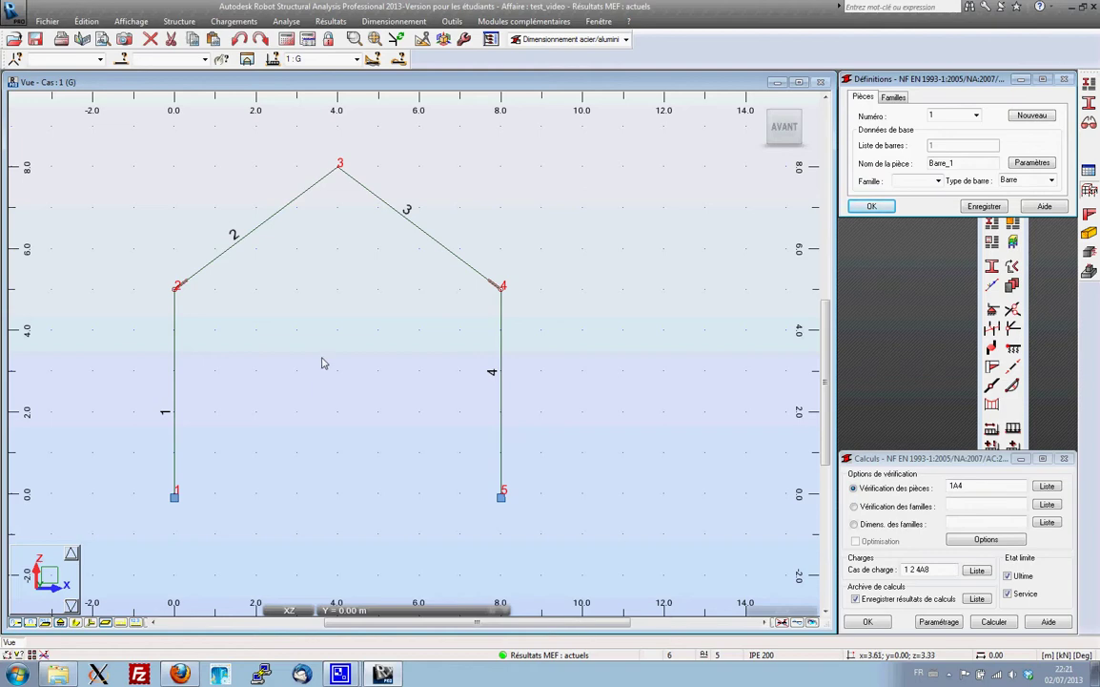
left_click(976, 115)
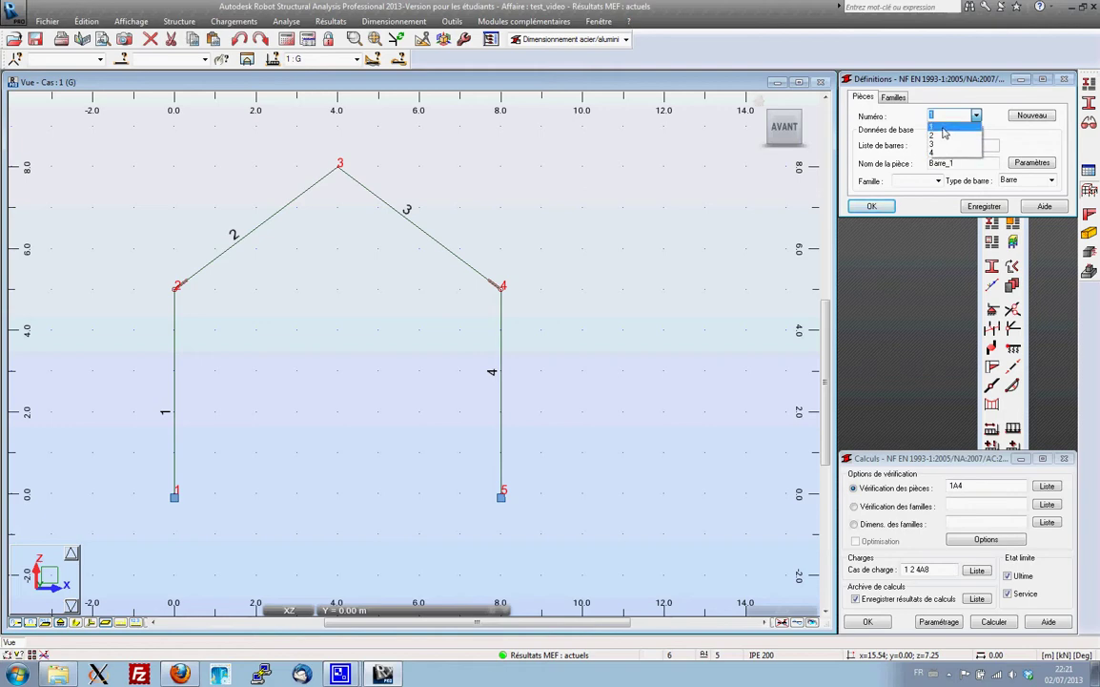
left_click(946, 126)
left_click_drag(959, 167, 902, 167)
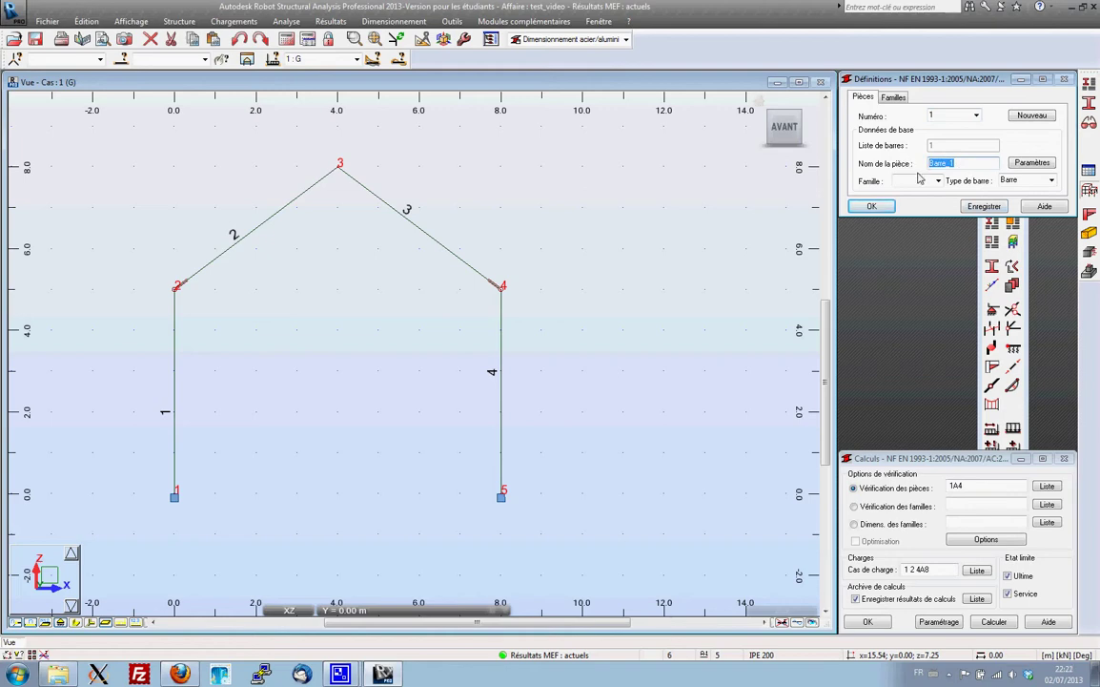
type("Pot gauche")
left_click(989, 208)
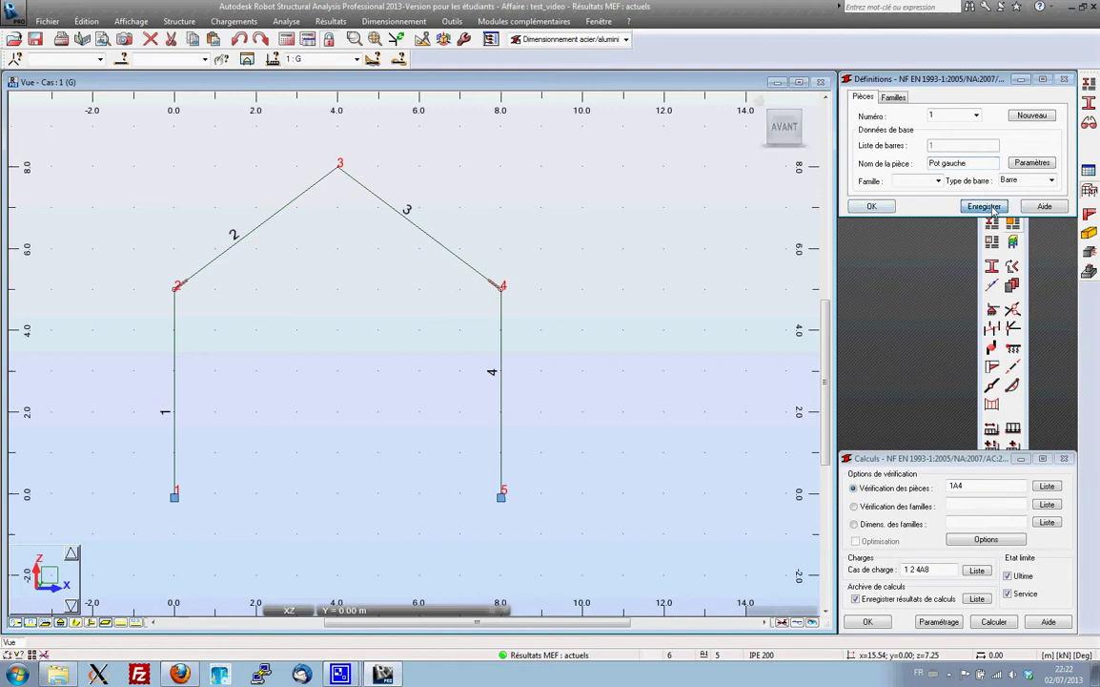
Step: Name member 2 "Trave gauche" in the member definitions
left_click(977, 115)
left_click(958, 139)
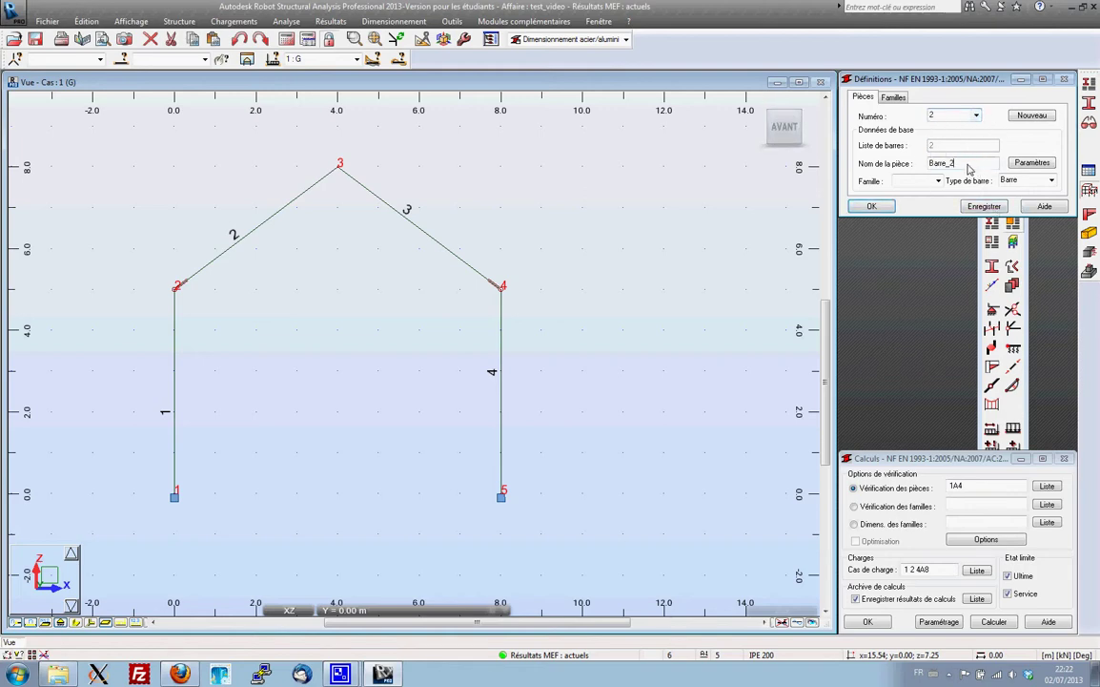
type("Trave gauche")
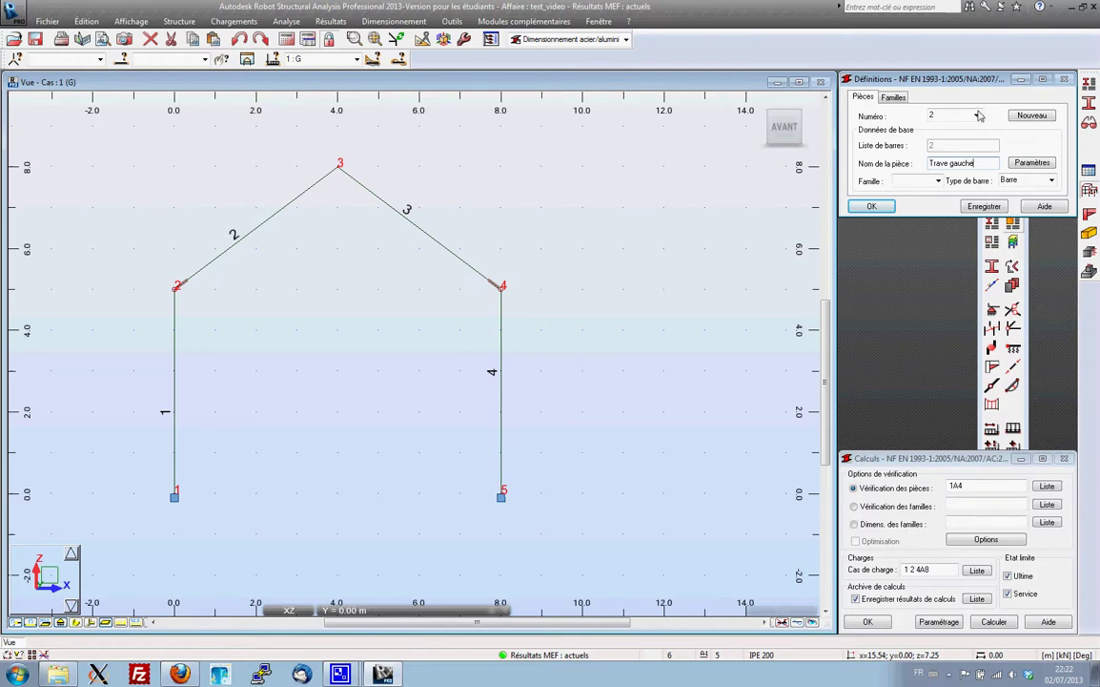
Step: Name member 3 "trave droite" in the member definitions and save it
left_click(976, 116)
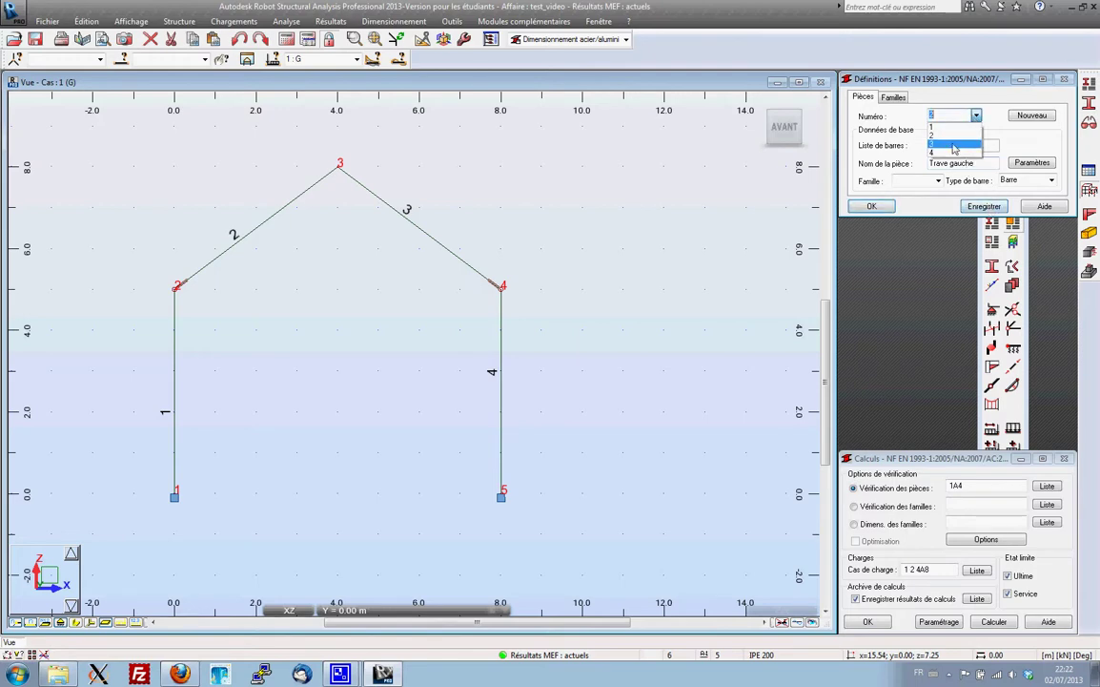
left_click(954, 148)
key("Tab")
type("tra")
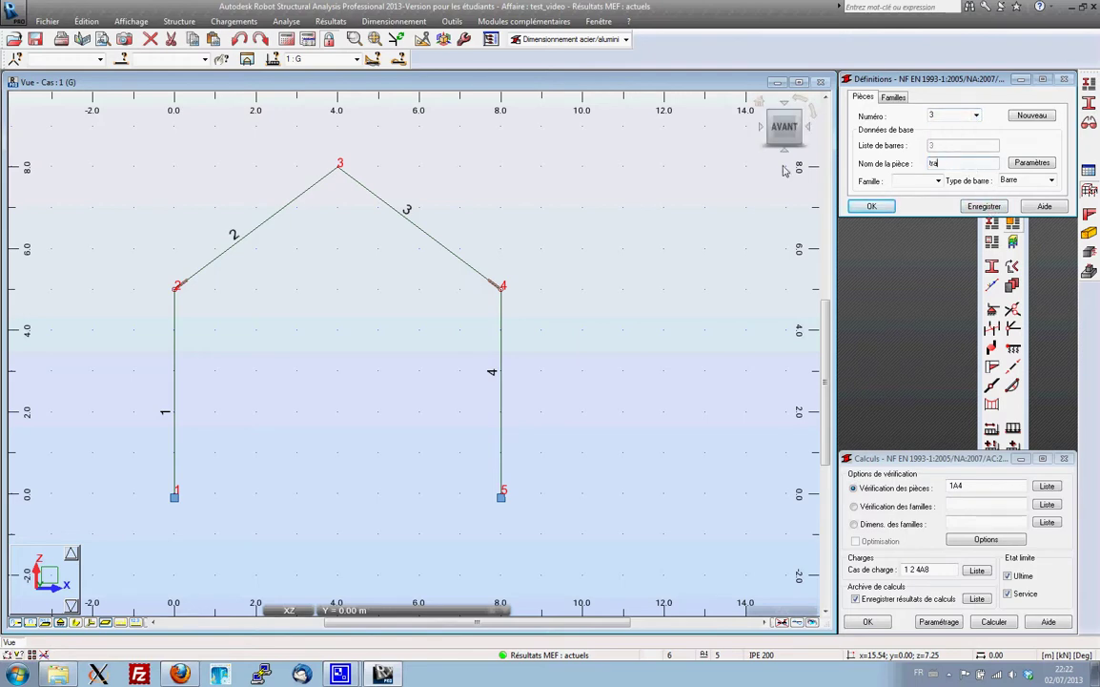
type("ve droite")
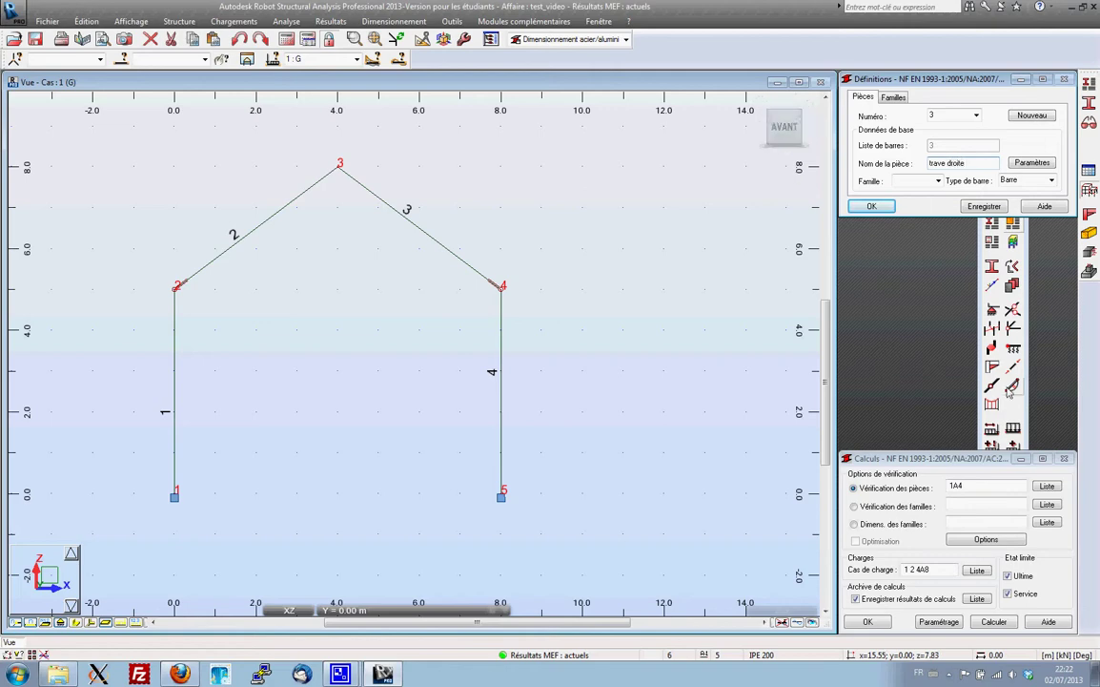
left_click(984, 205)
Step: Name member 4 "Poteau droit" in the member definitions and save it
left_click(977, 115)
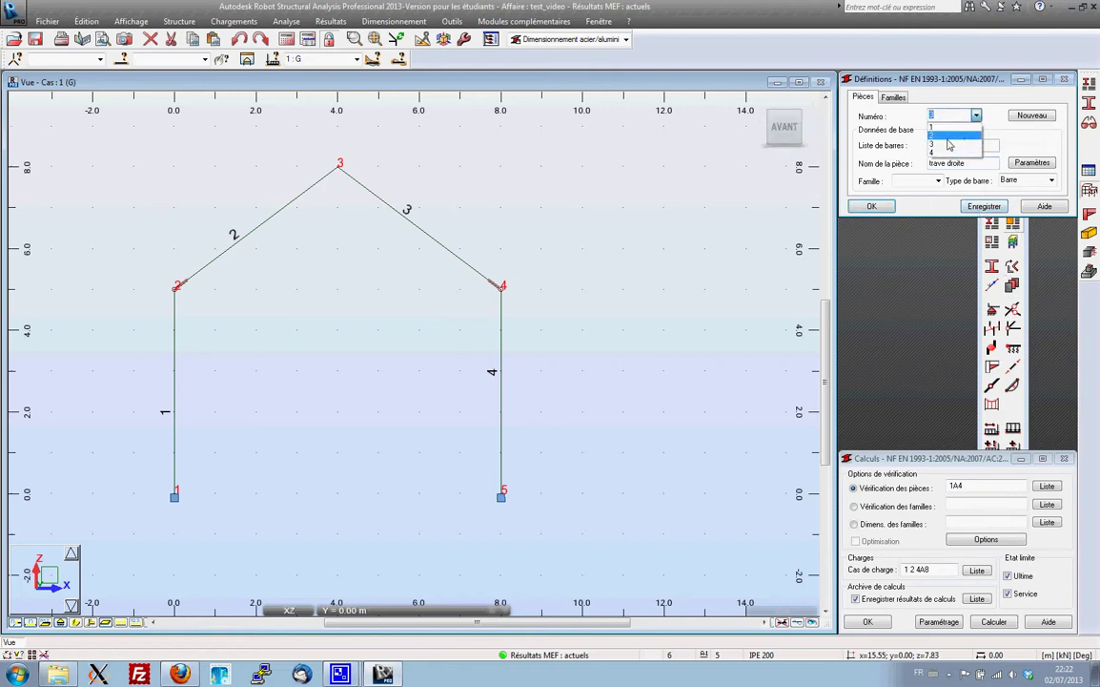
left_click(950, 151)
key("Tab")
type("Po")
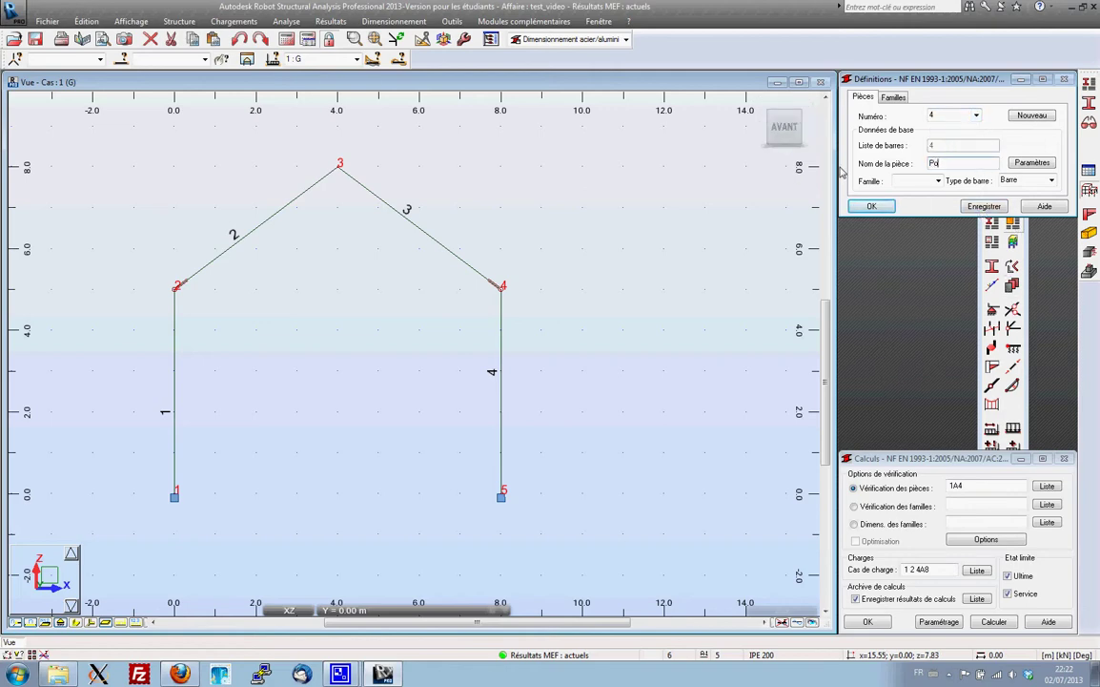
type("teu droit")
left_click(945, 166)
type("a")
left_click(984, 206)
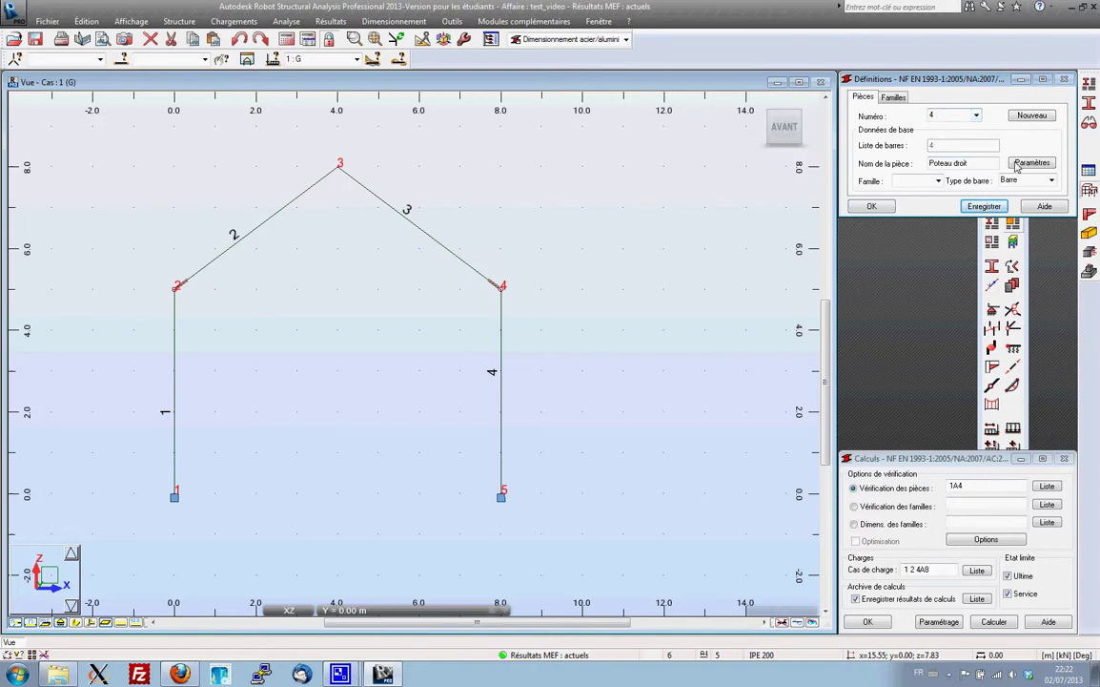
Step: Open the bar type parameters for member 1 and name a new type barre_test
left_click(976, 115)
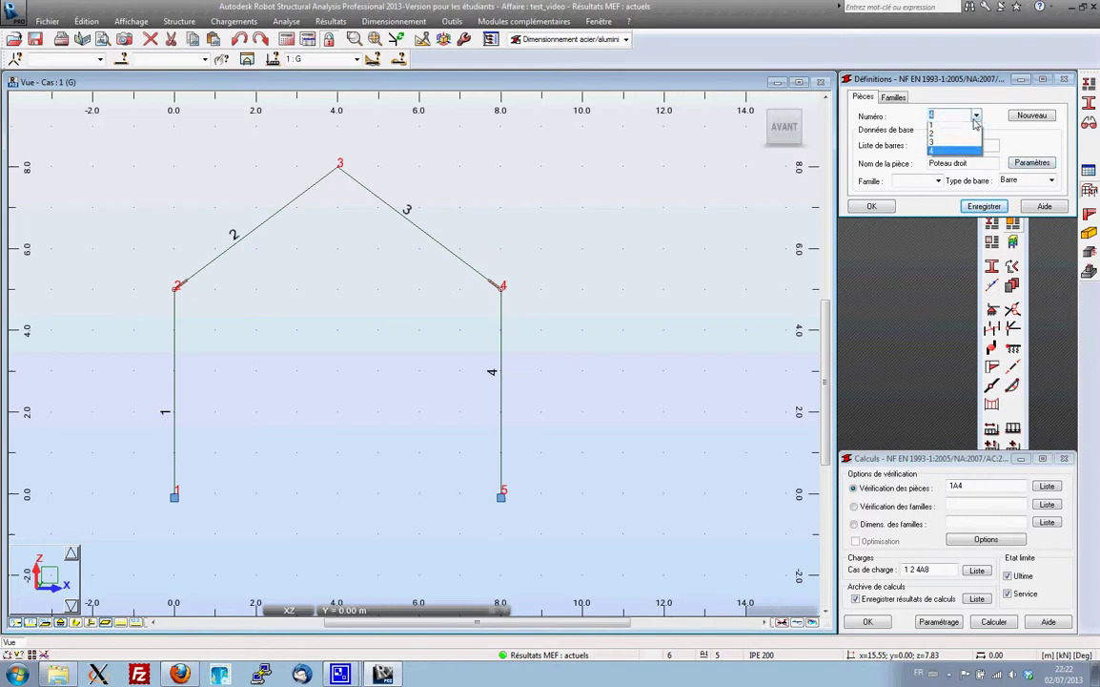
left_click(957, 128)
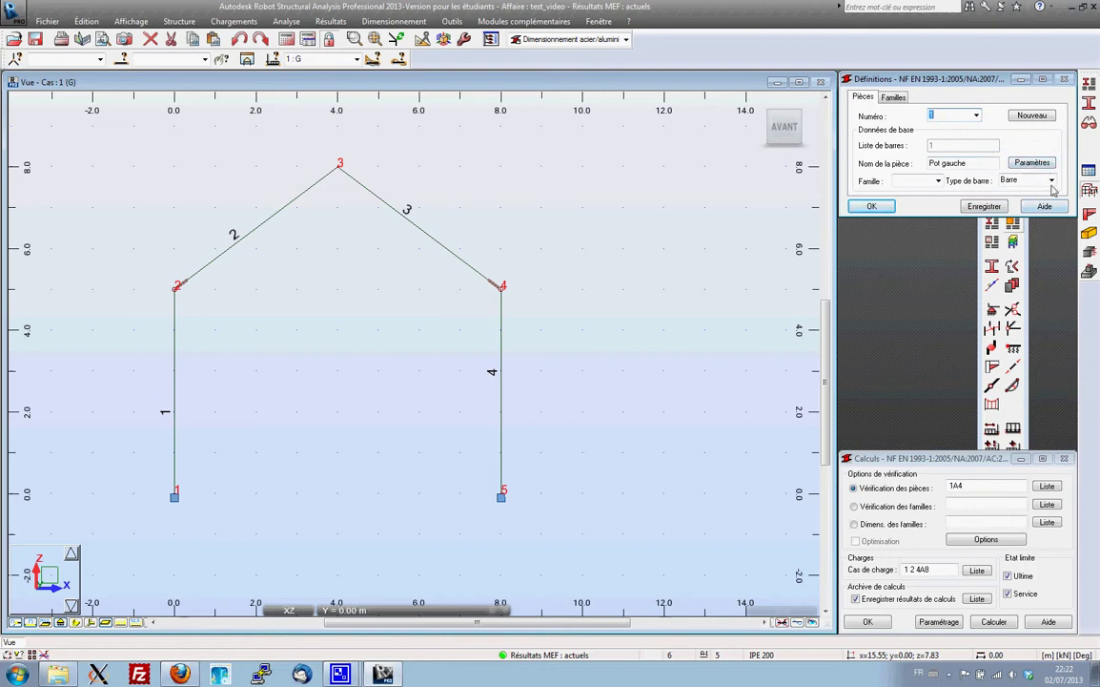
left_click(1051, 181)
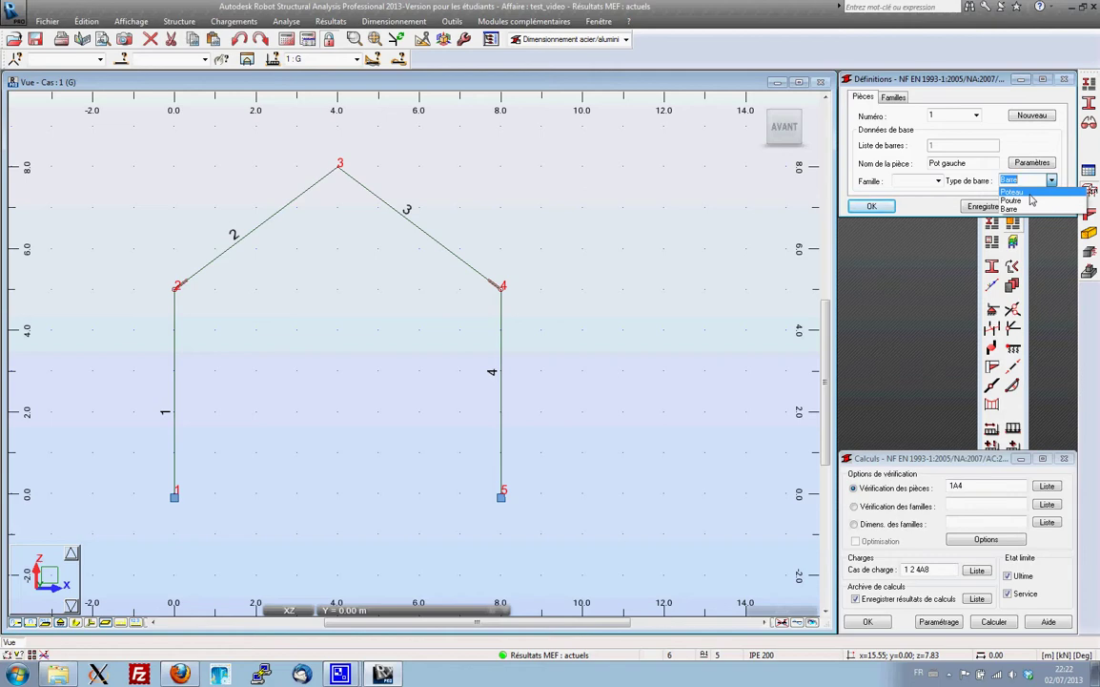
left_click(1023, 143)
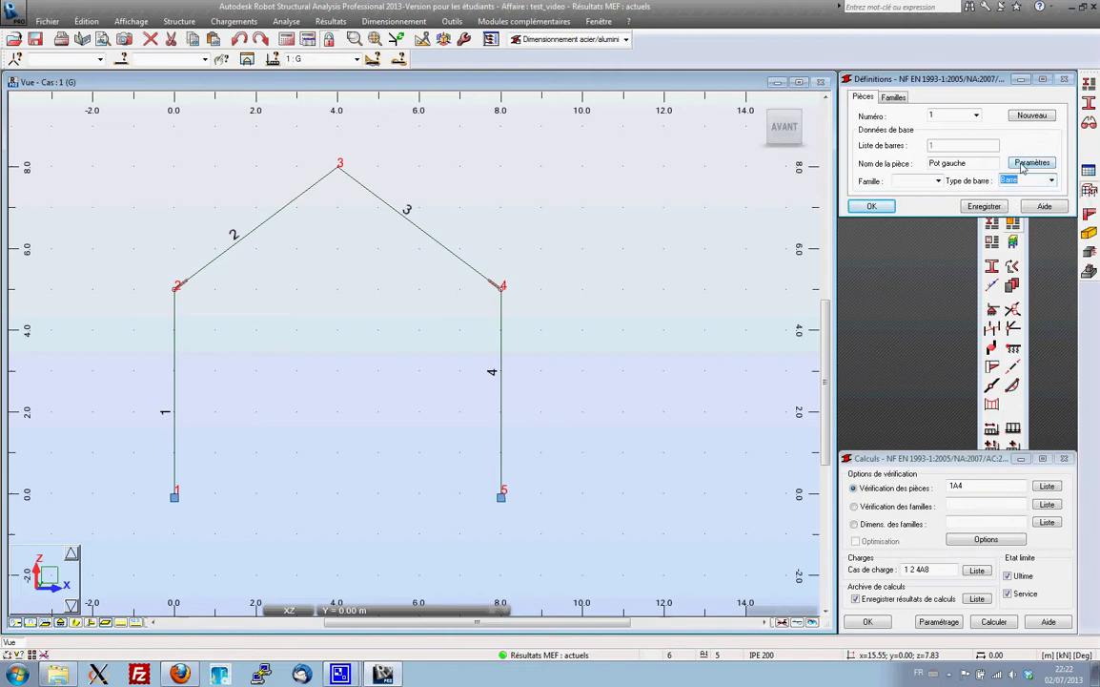
left_click(1023, 167)
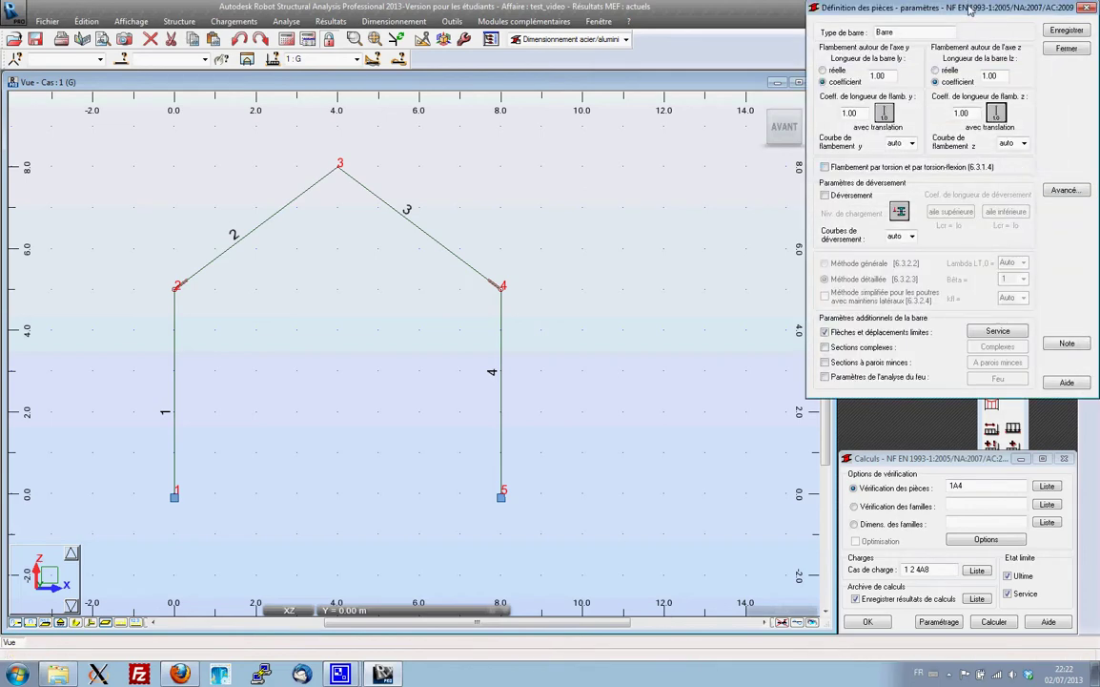
left_click_drag(977, 12, 709, 36)
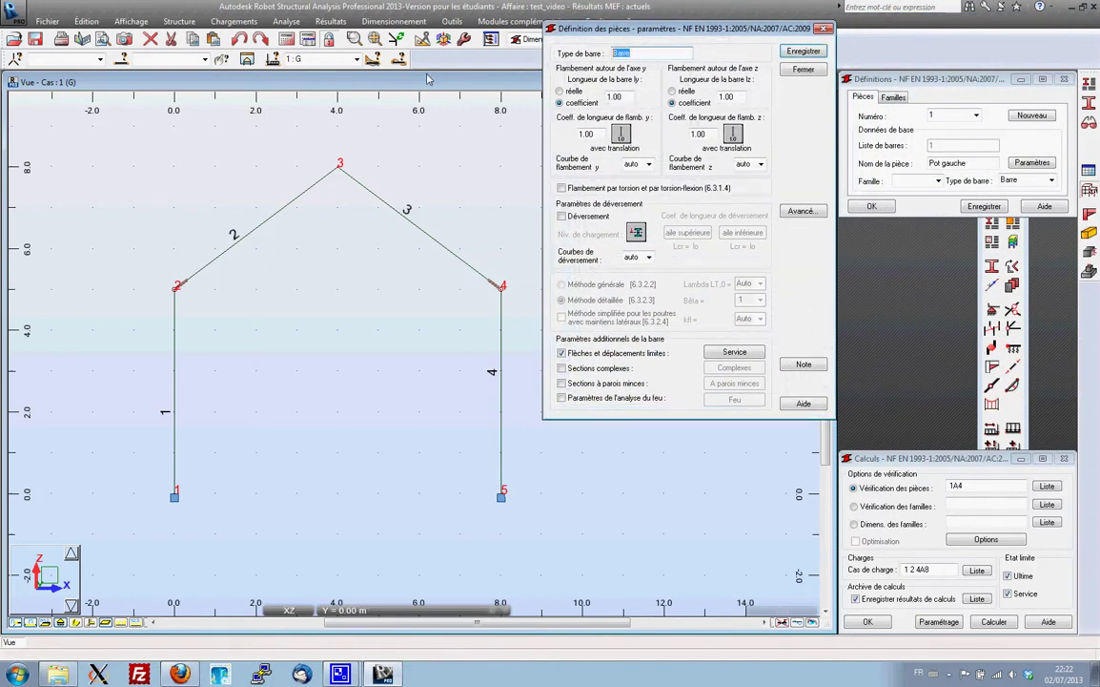
type("barre_test")
Step: Set the buckling condition about both the y and z axes to the crossed-out no-buckling option
left_click(621, 136)
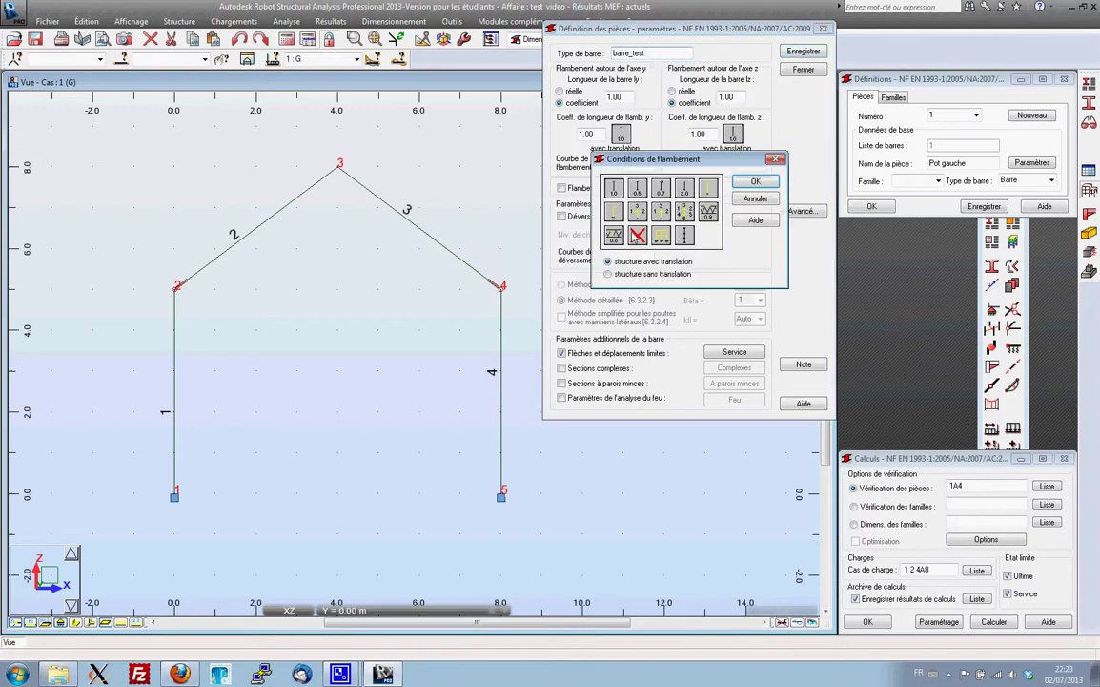
left_click(768, 184)
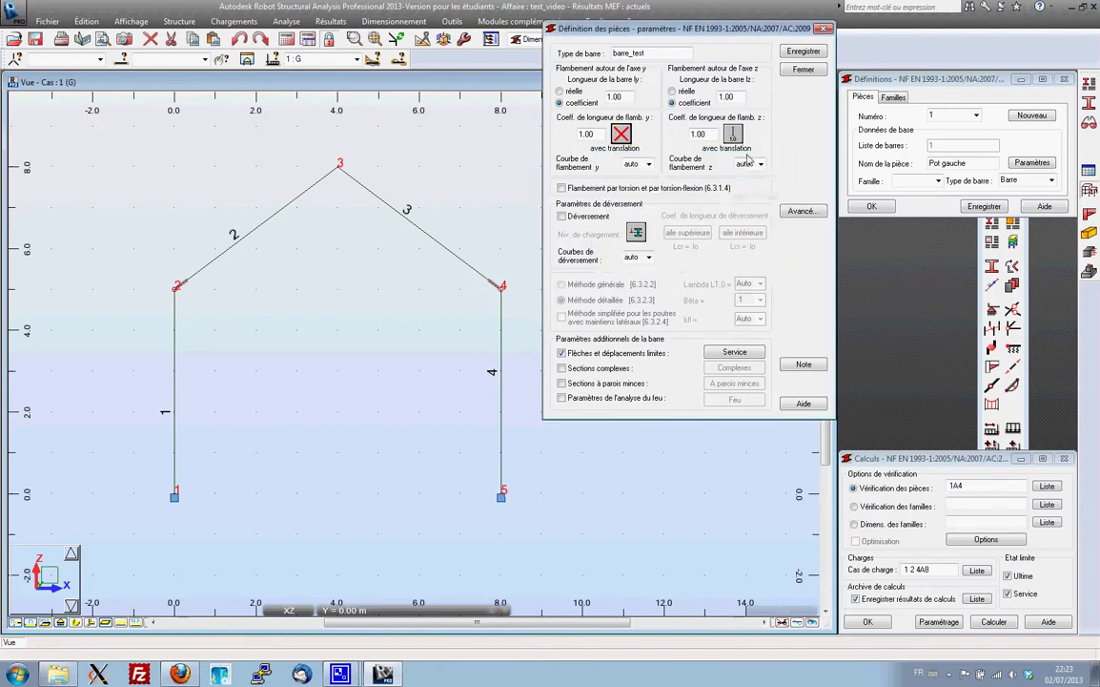
left_click(739, 140)
left_click(754, 182)
Step: Check the service displacement limits, then save the barre_test type and the definition of member 1 with it
left_click(710, 353)
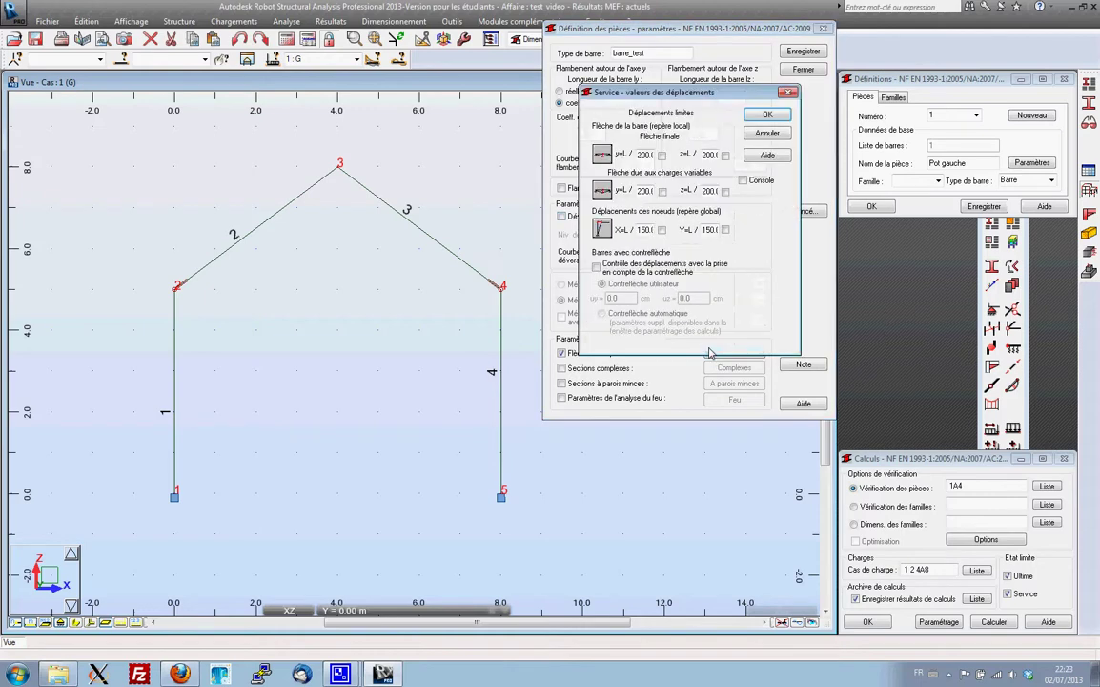
left_click_drag(658, 91, 456, 101)
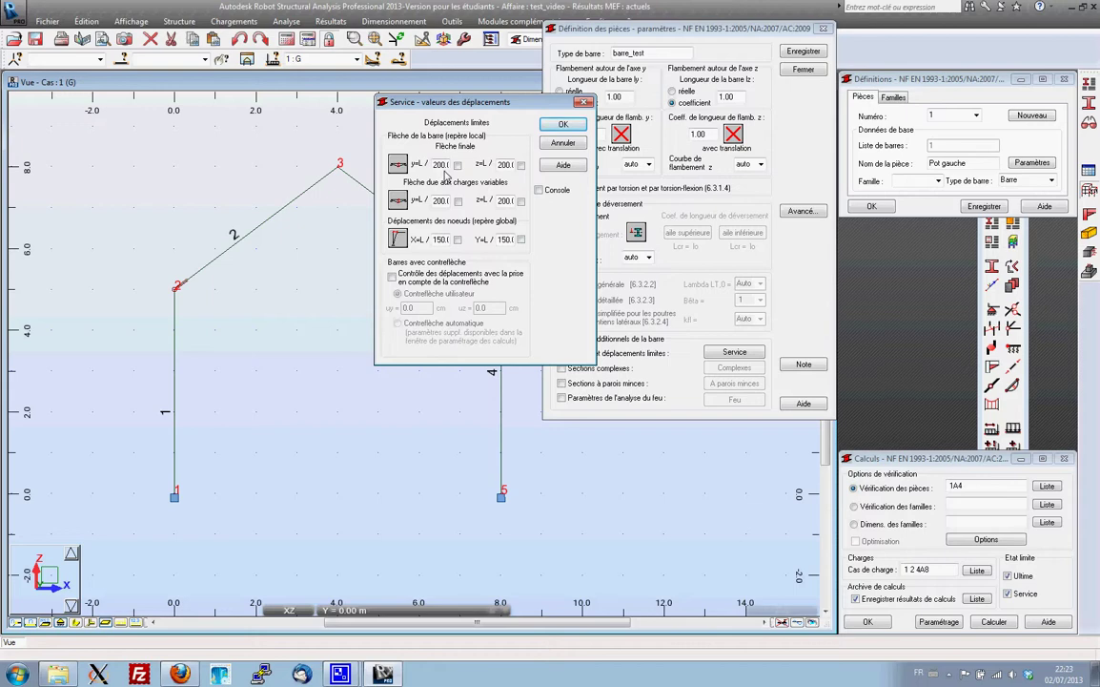
left_click(563, 124)
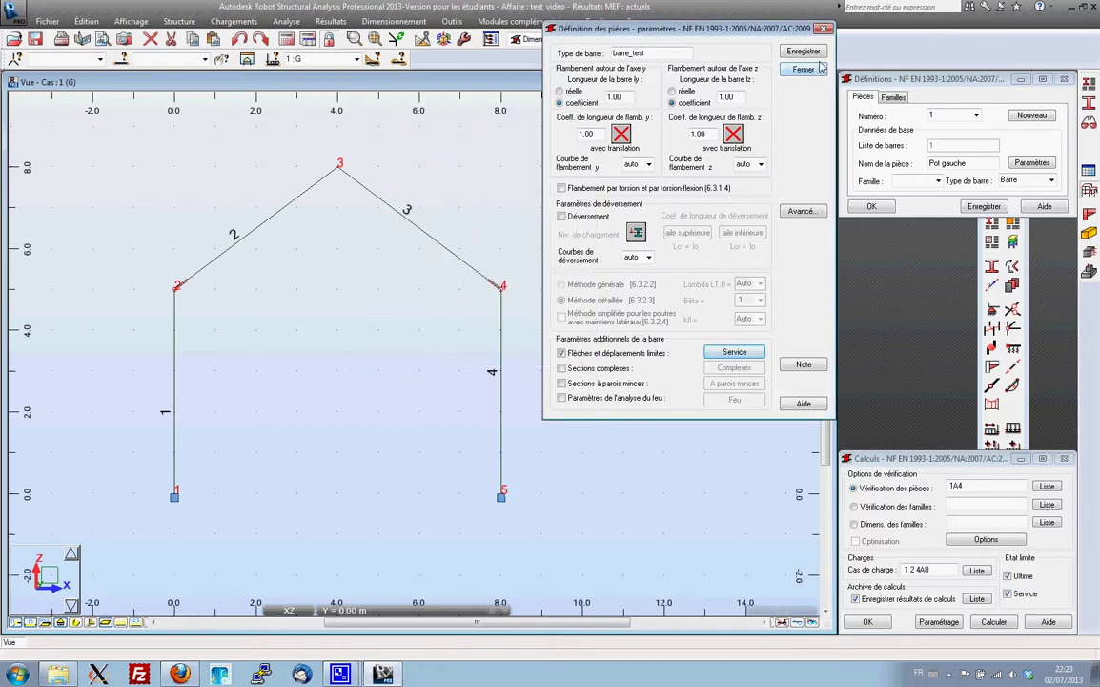
left_click(818, 67)
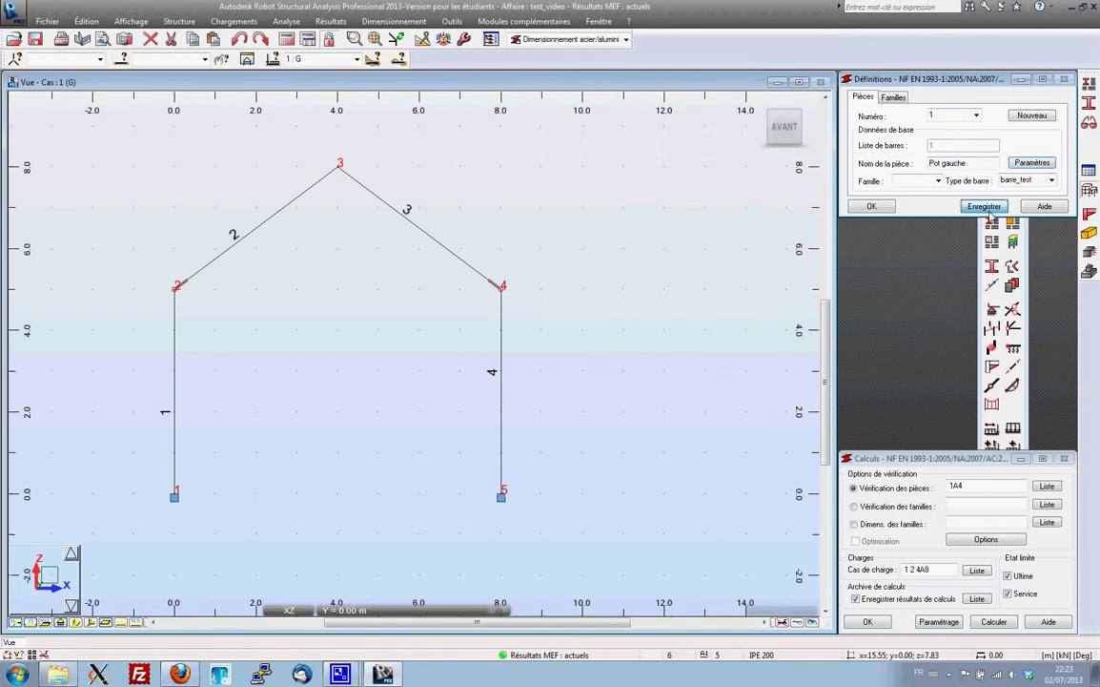
left_click(986, 210)
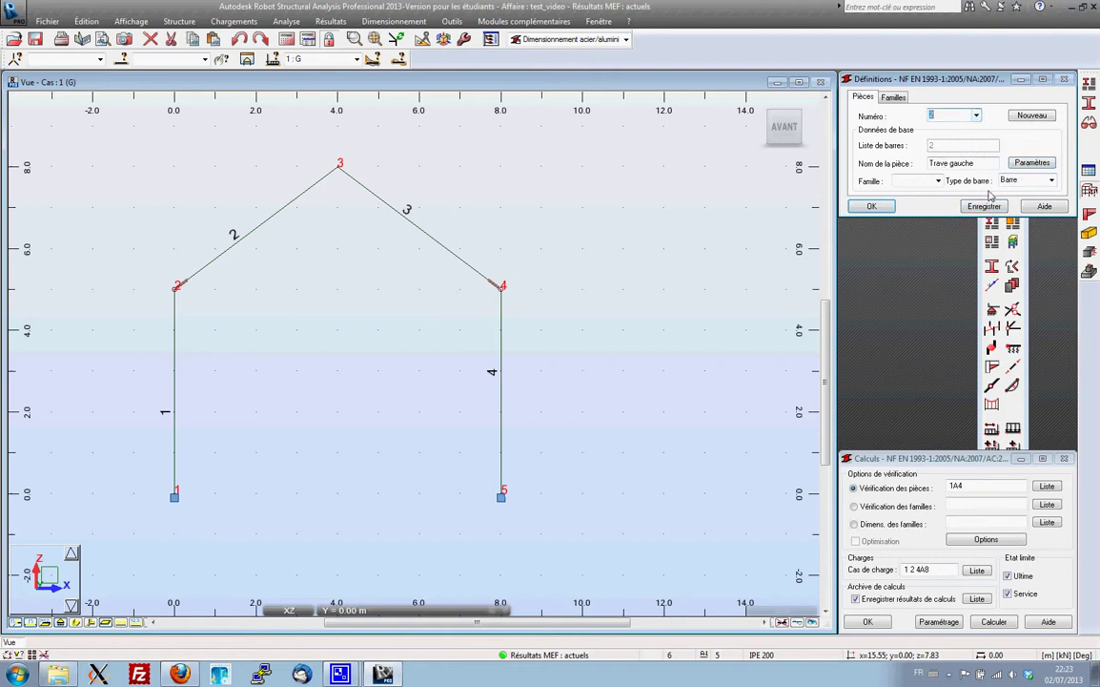
Step: Assign the barre_test bar type to member 2, Trave gauche, and save it
left_click(1052, 180)
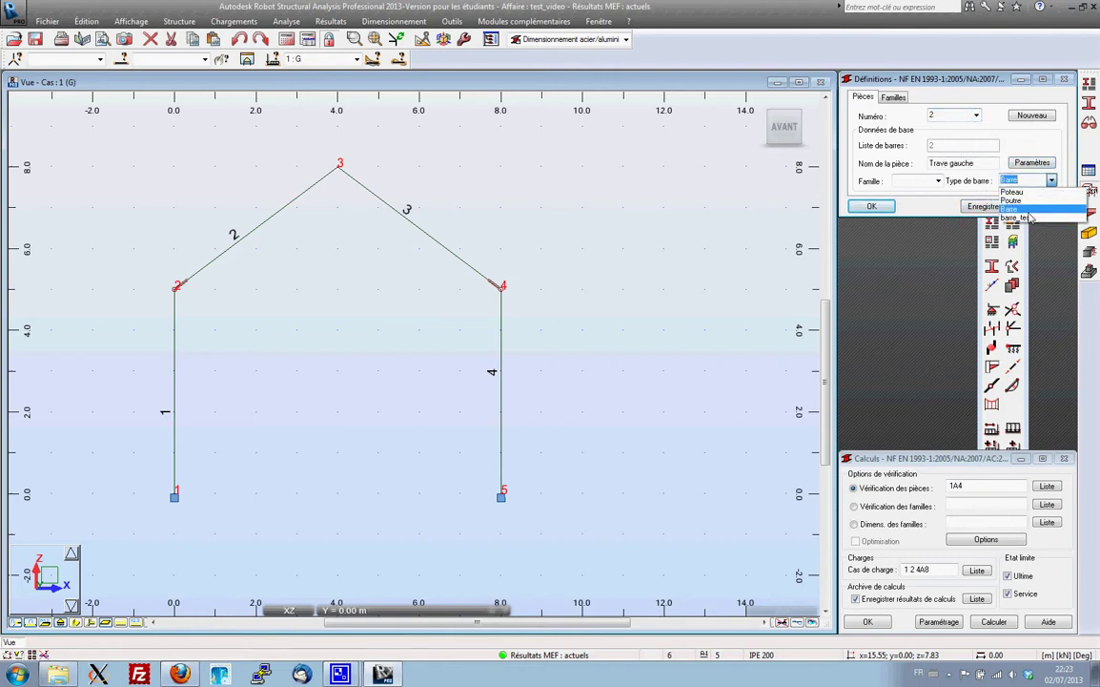
left_click(1029, 218)
left_click(985, 208)
Step: Assign the barre_test bar type to member 3, trave droite, and save it
left_click(977, 116)
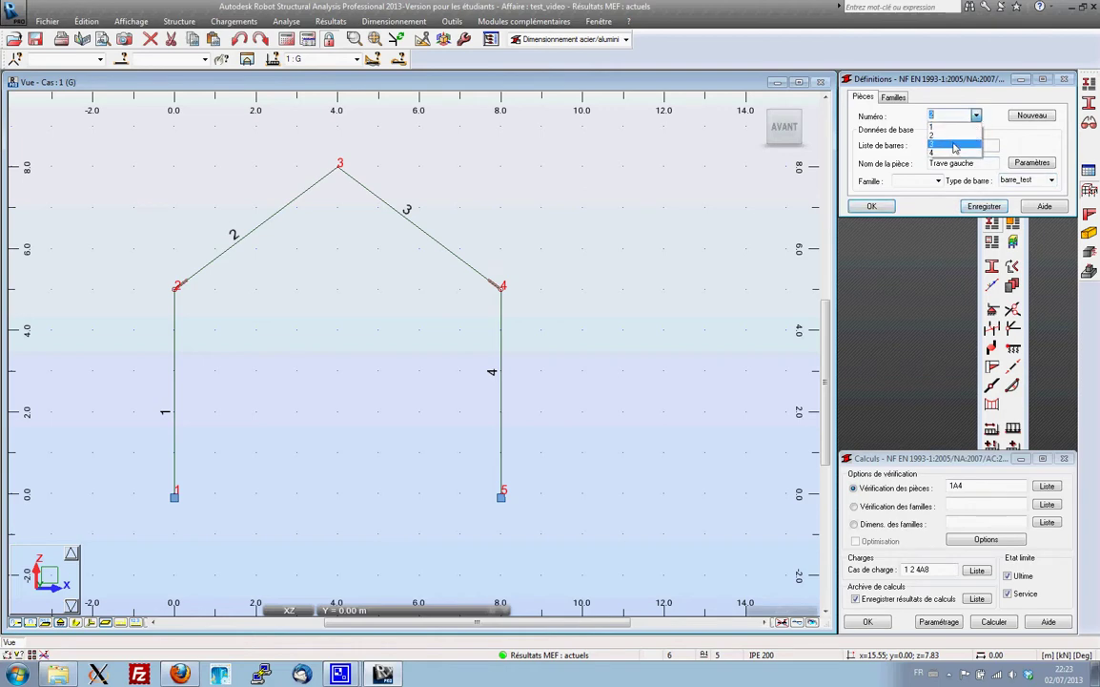
left_click(954, 145)
left_click(1052, 180)
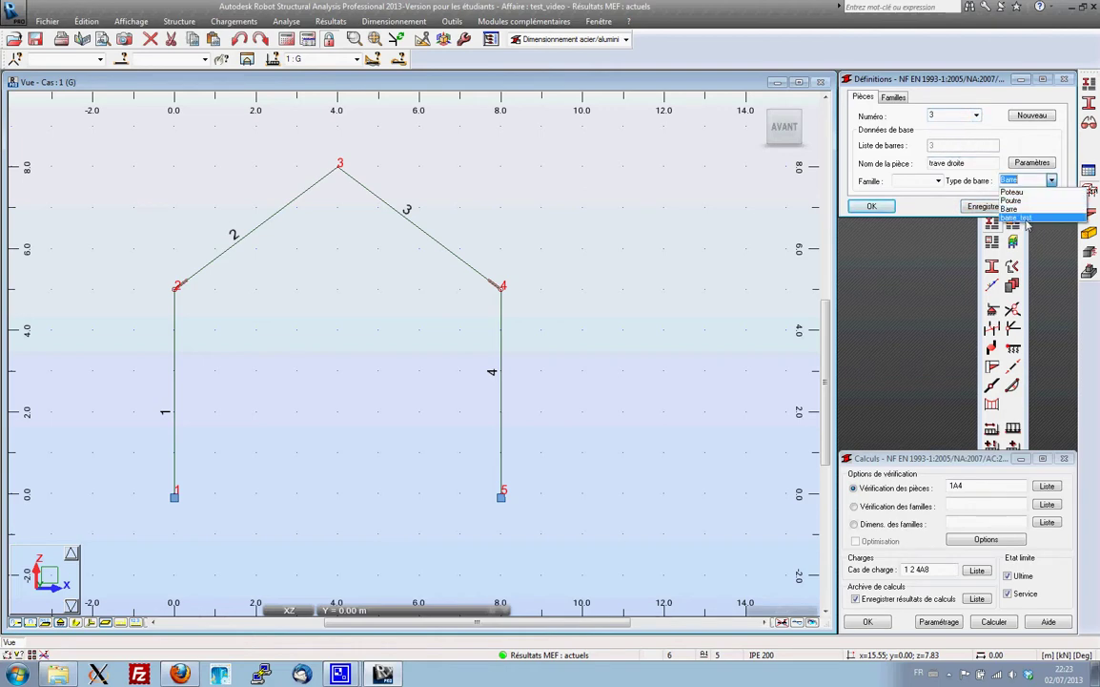
left_click(1027, 217)
Step: Assign the barre_test bar type to member 4, Poteau droit, and save it
left_click(954, 116)
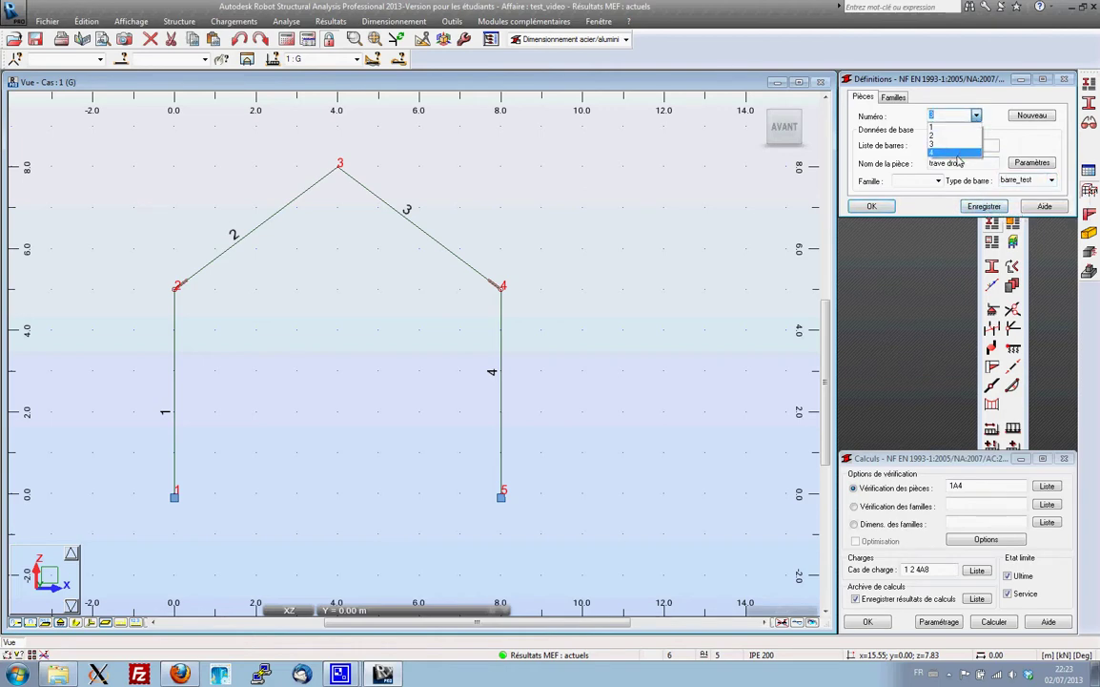
left_click(957, 153)
left_click(1051, 180)
left_click(1027, 217)
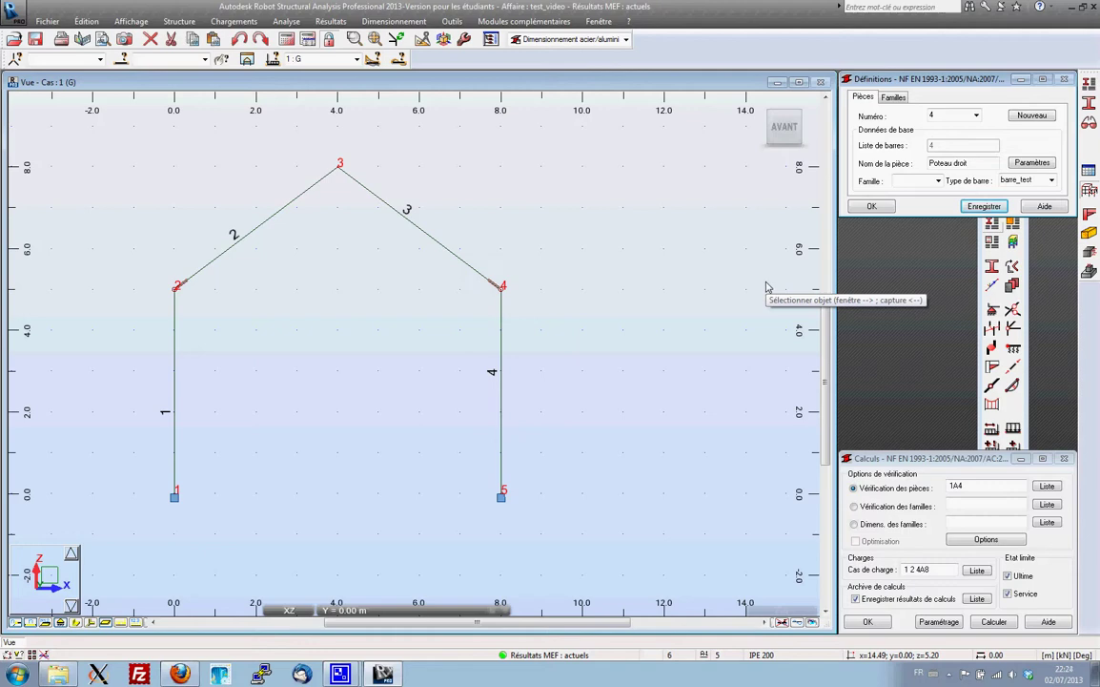
Step: Create family 1 containing member 1, name it Poteau gauche, and save it
left_click(893, 97)
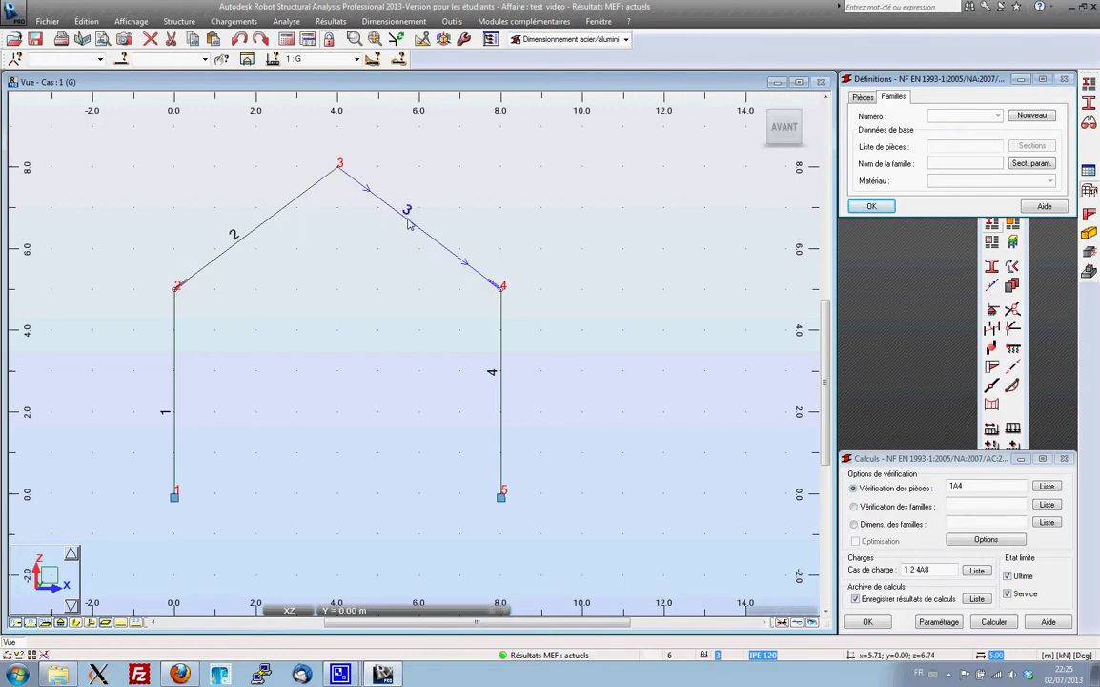
left_click(1026, 115)
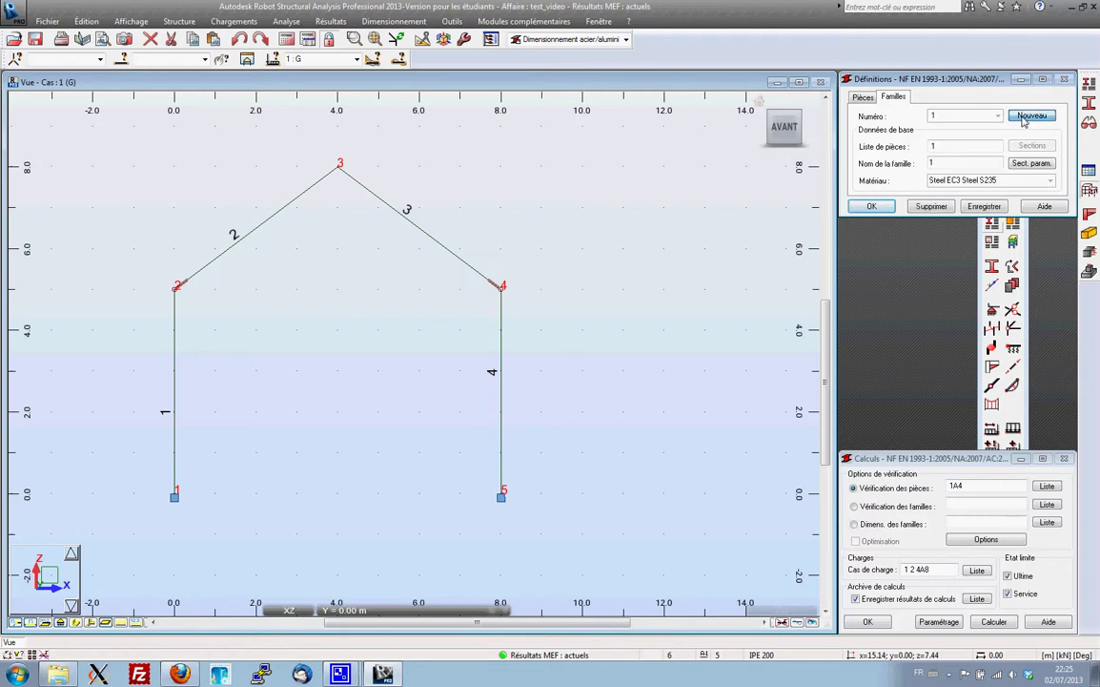
left_click(951, 148)
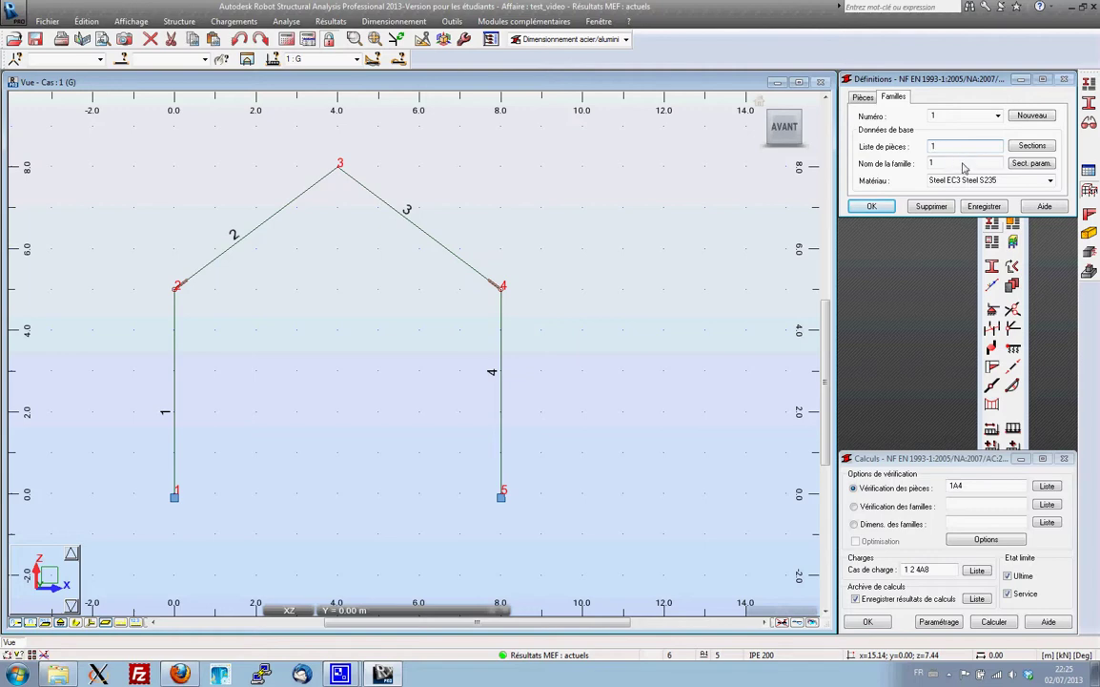
left_click_drag(962, 164, 925, 163)
type("Poteau gauche")
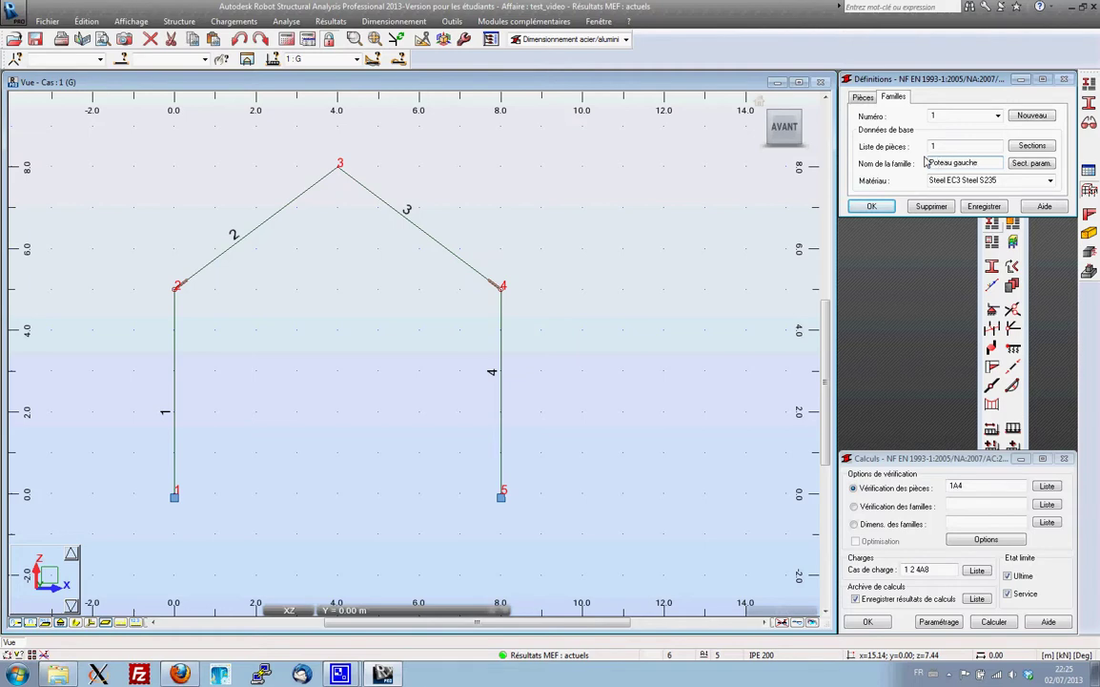
left_click(983, 207)
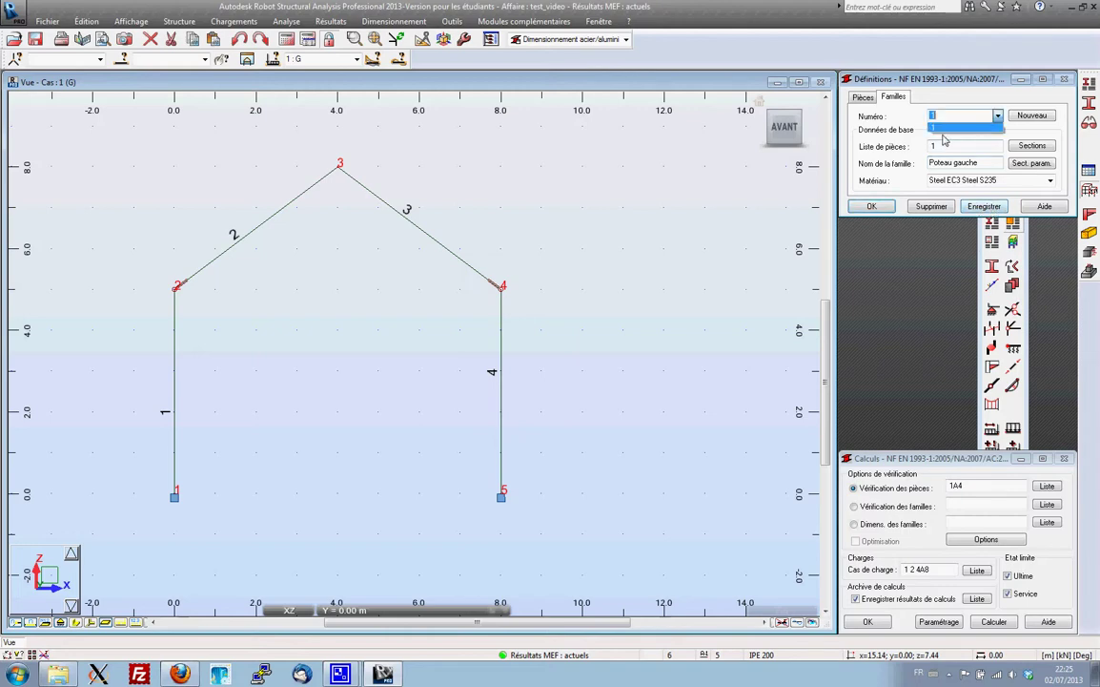
Step: Create family 2 containing member 2, name it Traverse gauche, save it, and check the list of families
left_click(1019, 115)
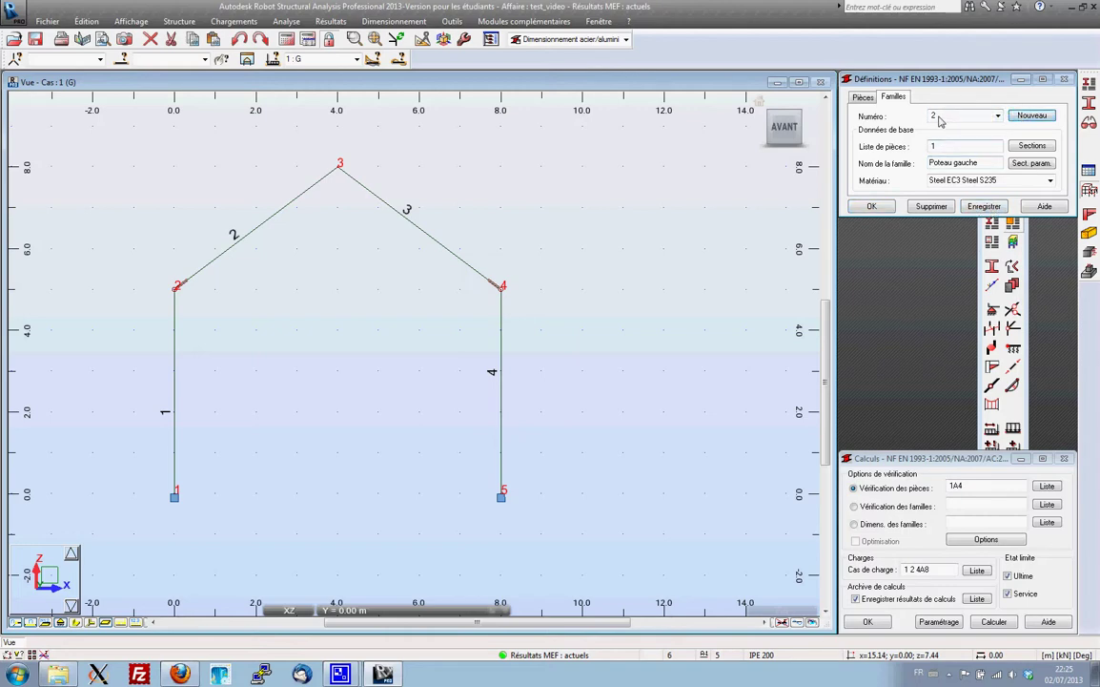
left_click_drag(945, 147, 883, 152)
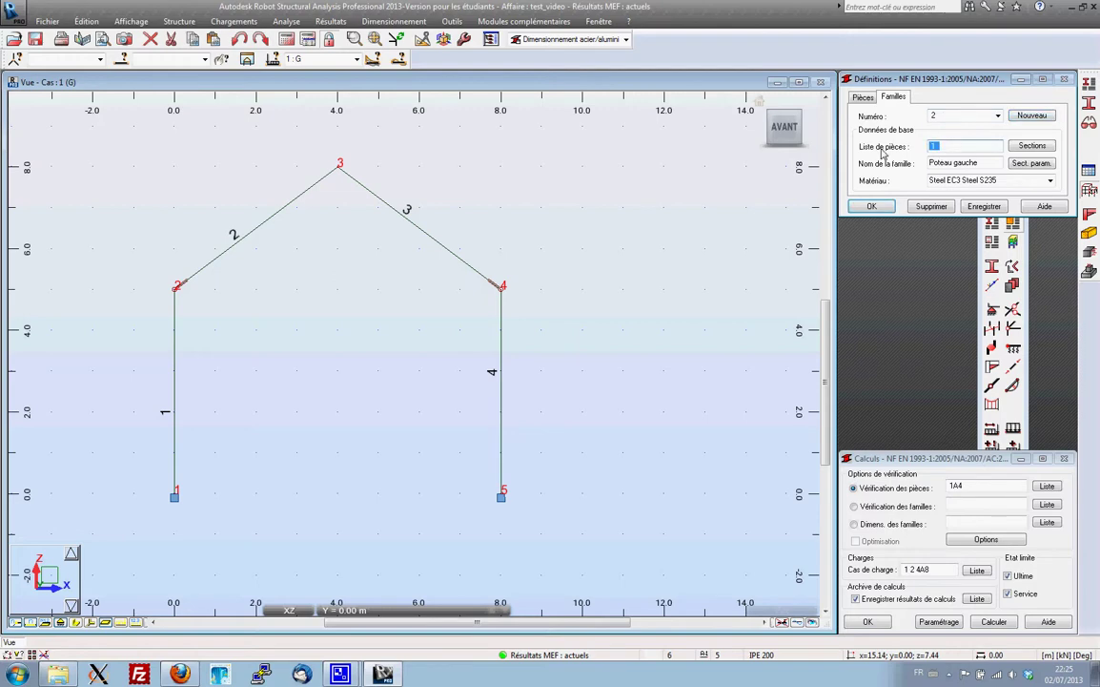
type("2")
double_click(944, 164)
type("Traverse")
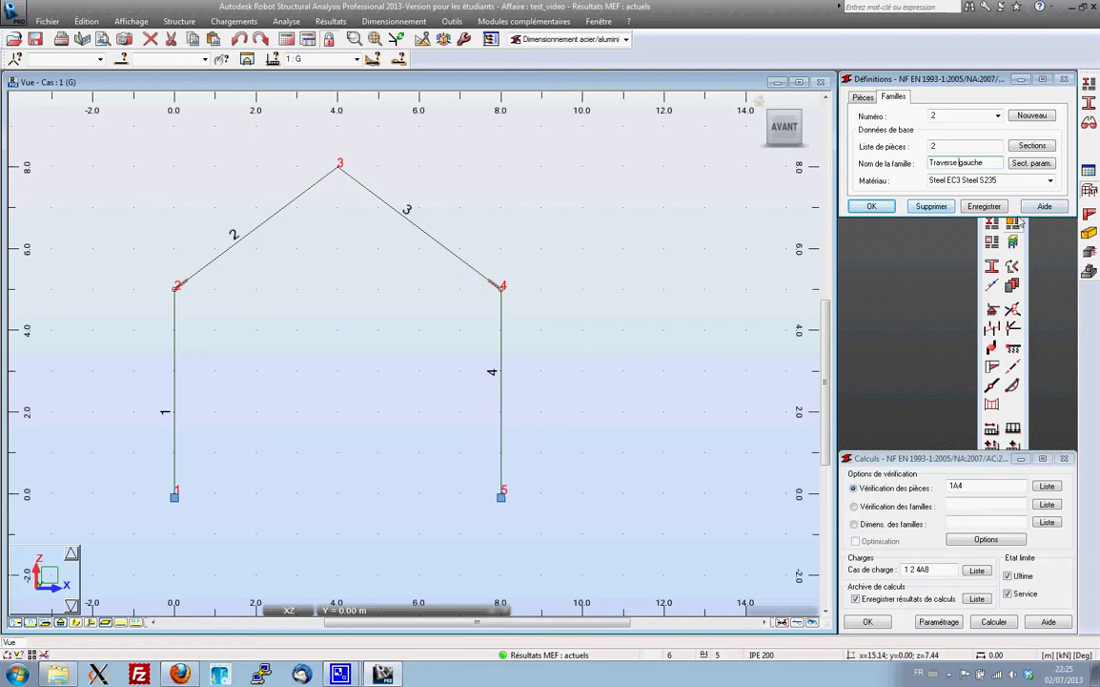
left_click(997, 115)
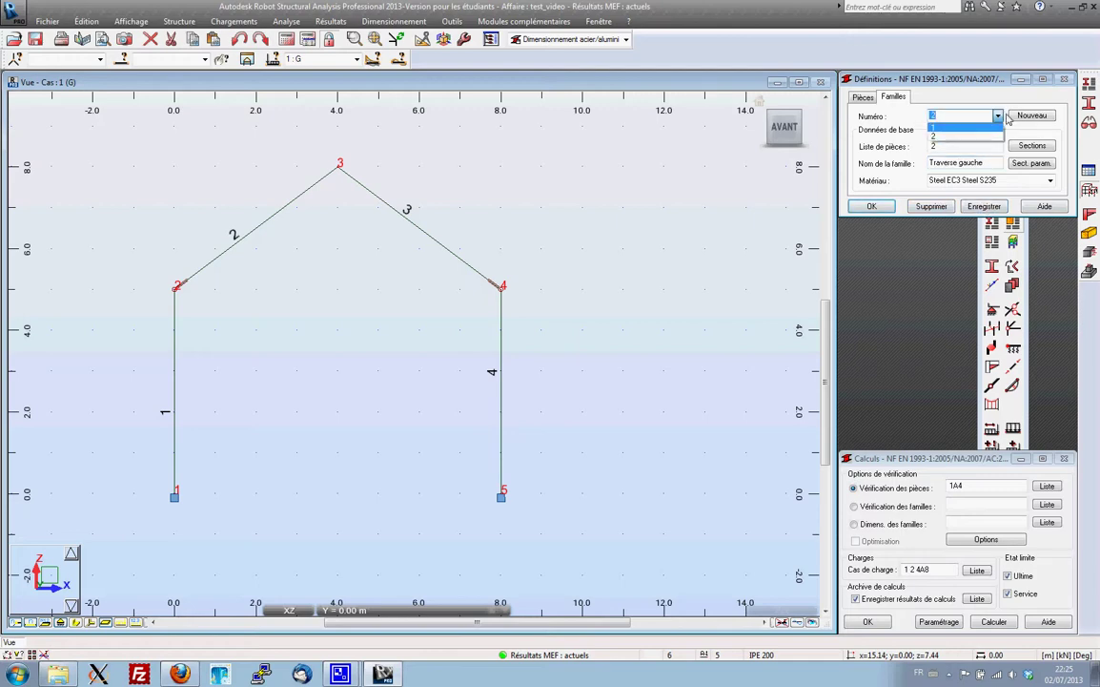
left_click(997, 116)
Step: Create family 3 containing member 3, name it Traverse droite, and save it
left_click(1015, 121)
left_click_drag(942, 147, 916, 152)
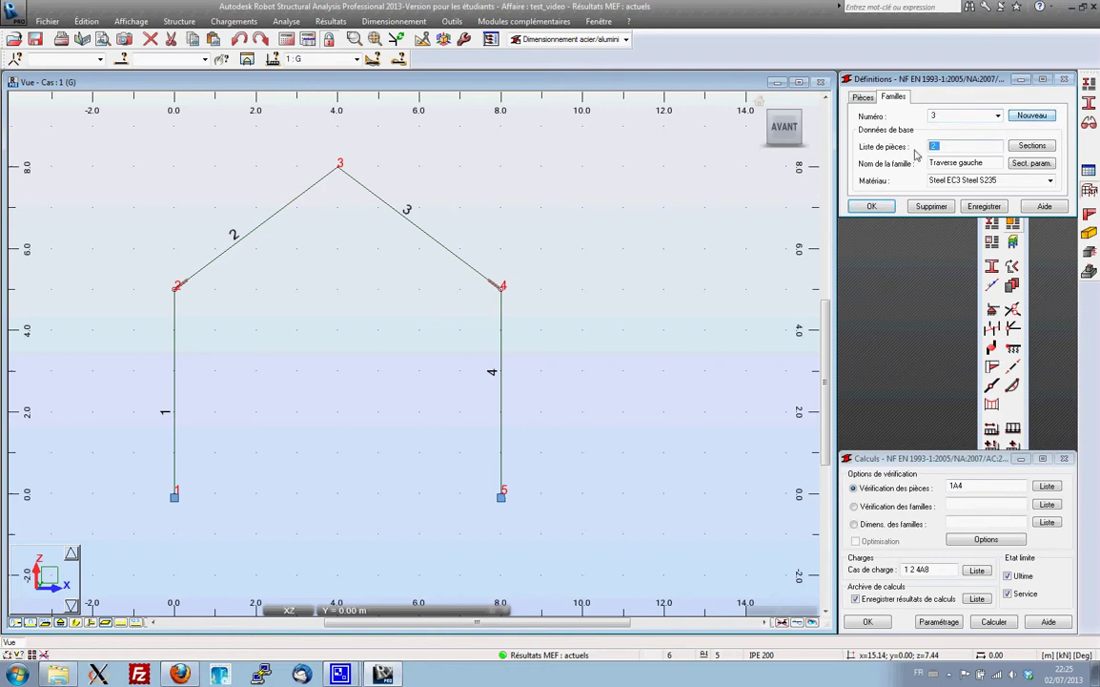
type("3")
left_click_drag(993, 166, 912, 171)
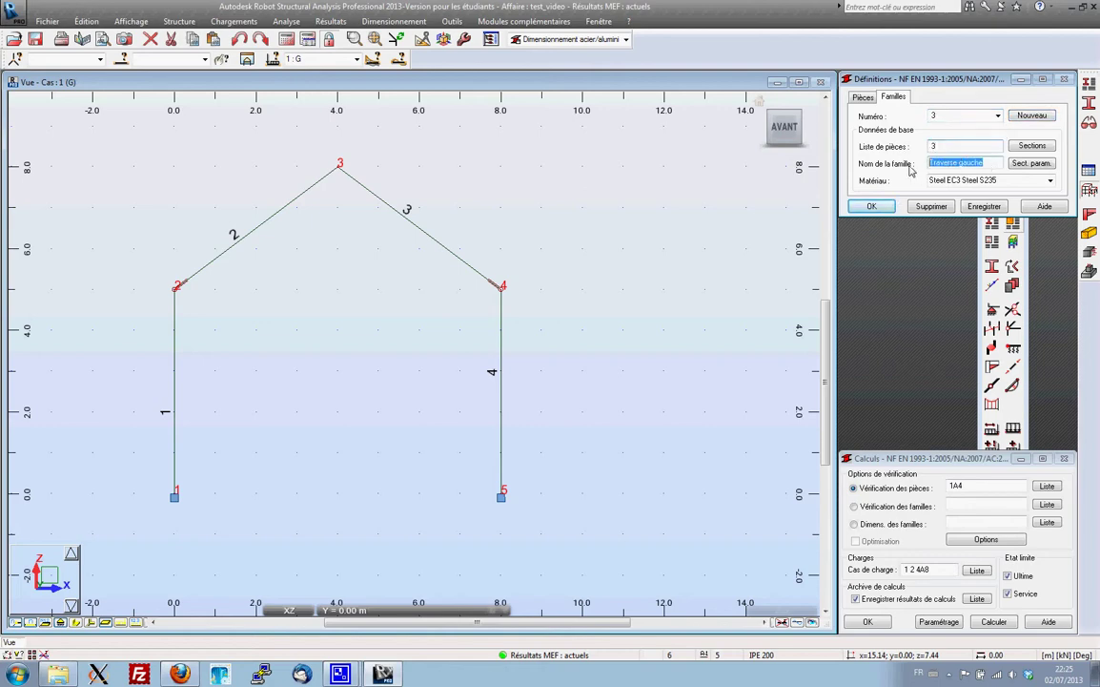
left_click(977, 164)
double_click(977, 164)
type("droite")
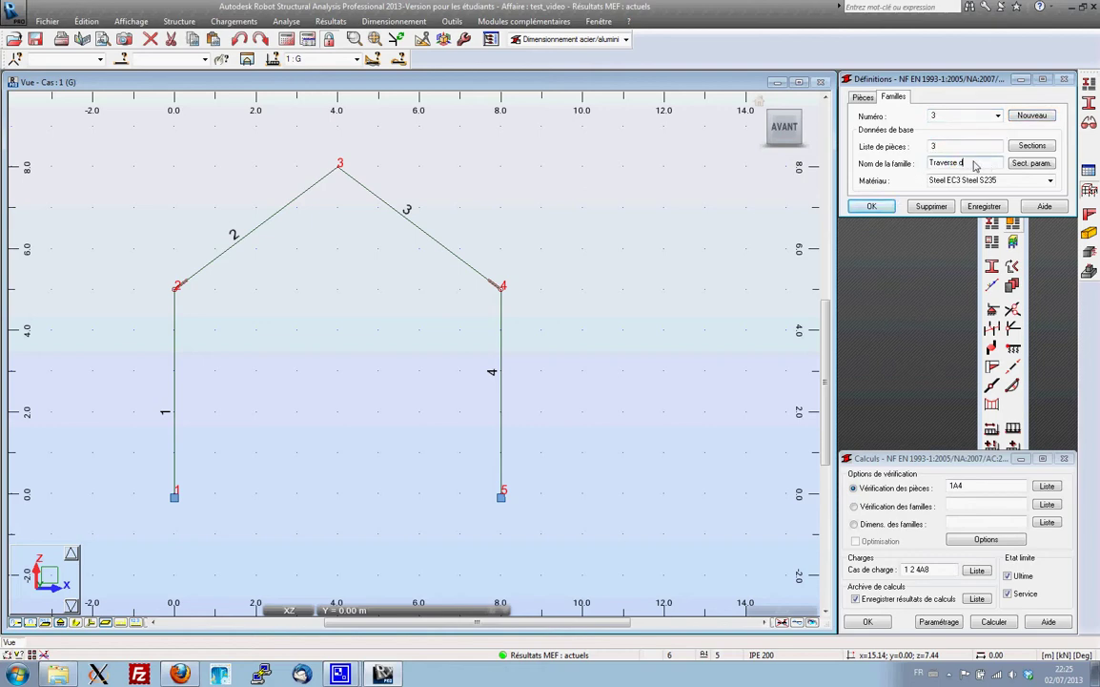
left_click(984, 206)
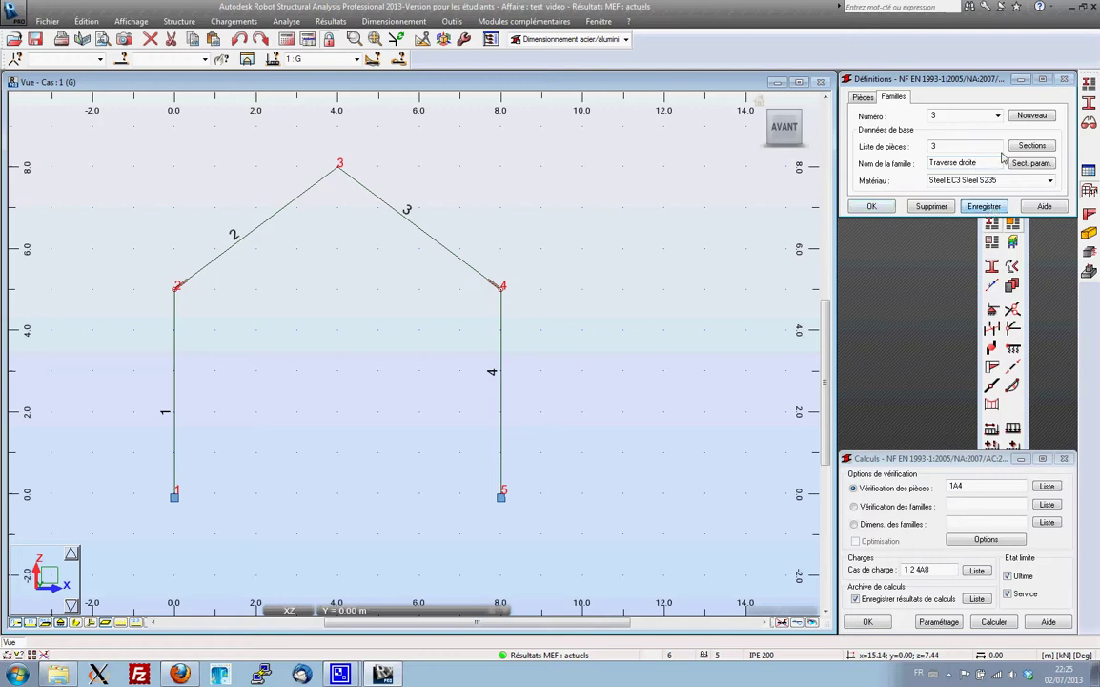
Step: Create family 4 containing member 4, name it poteau droite, and save it
left_click(1021, 116)
type("4")
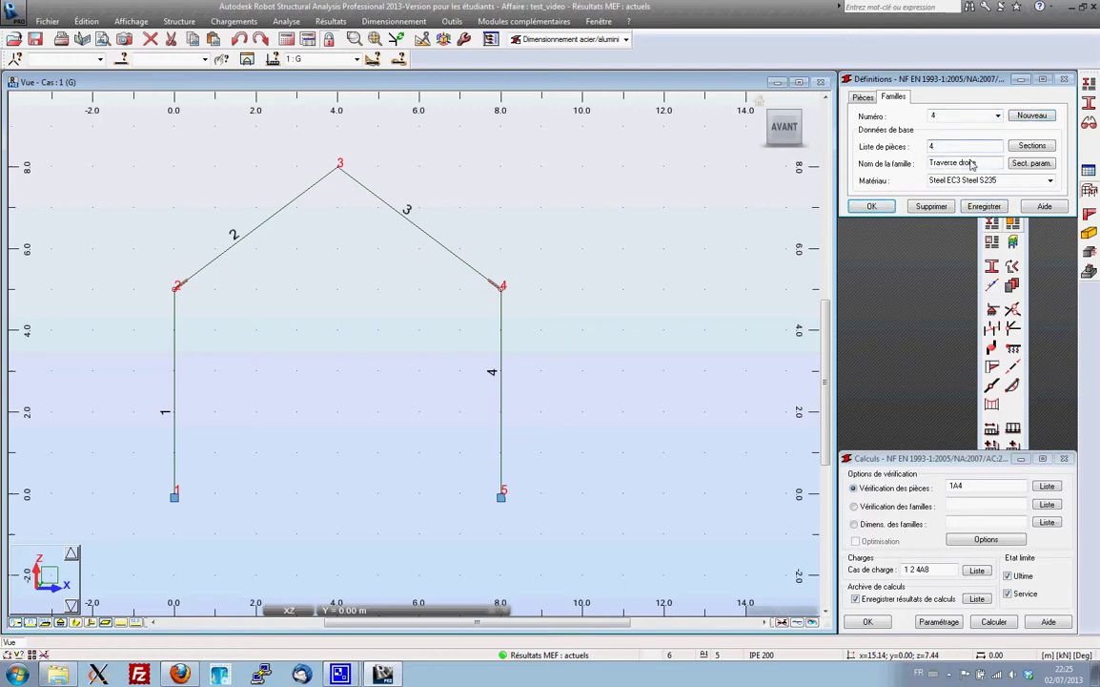
double_click(944, 164)
type("poteau")
key("Left")
key("Left")
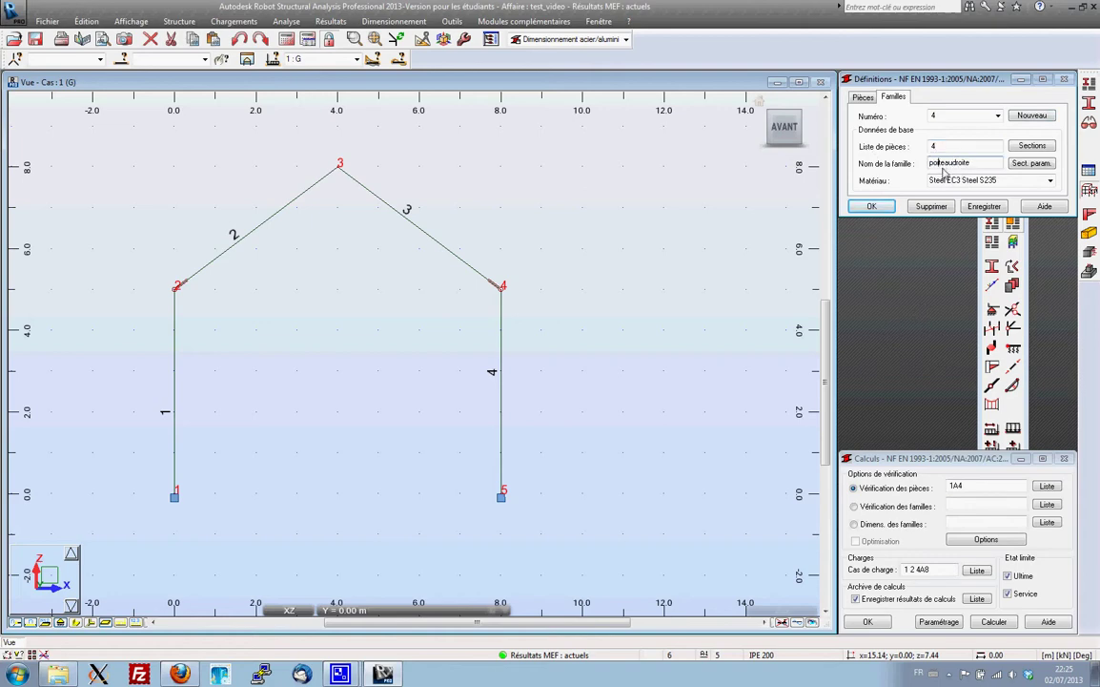
key("BackSpace")
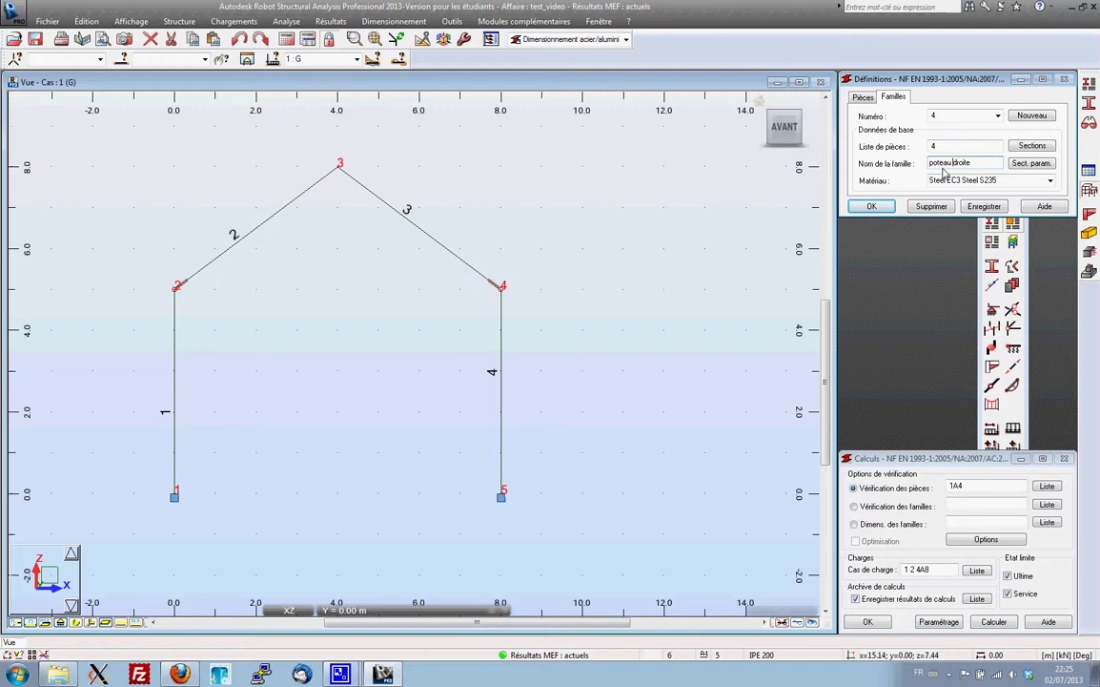
left_click(982, 206)
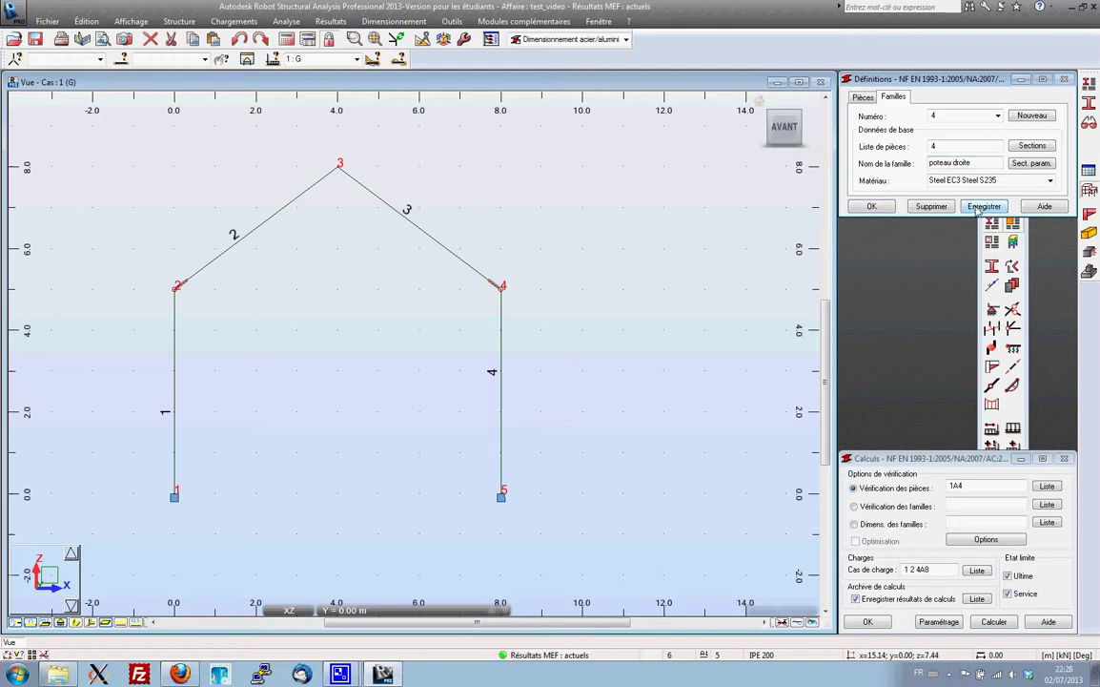
Step: Return to family 1, Poteau gauche, and review the steel grades available as its material
left_click(997, 116)
left_click(961, 131)
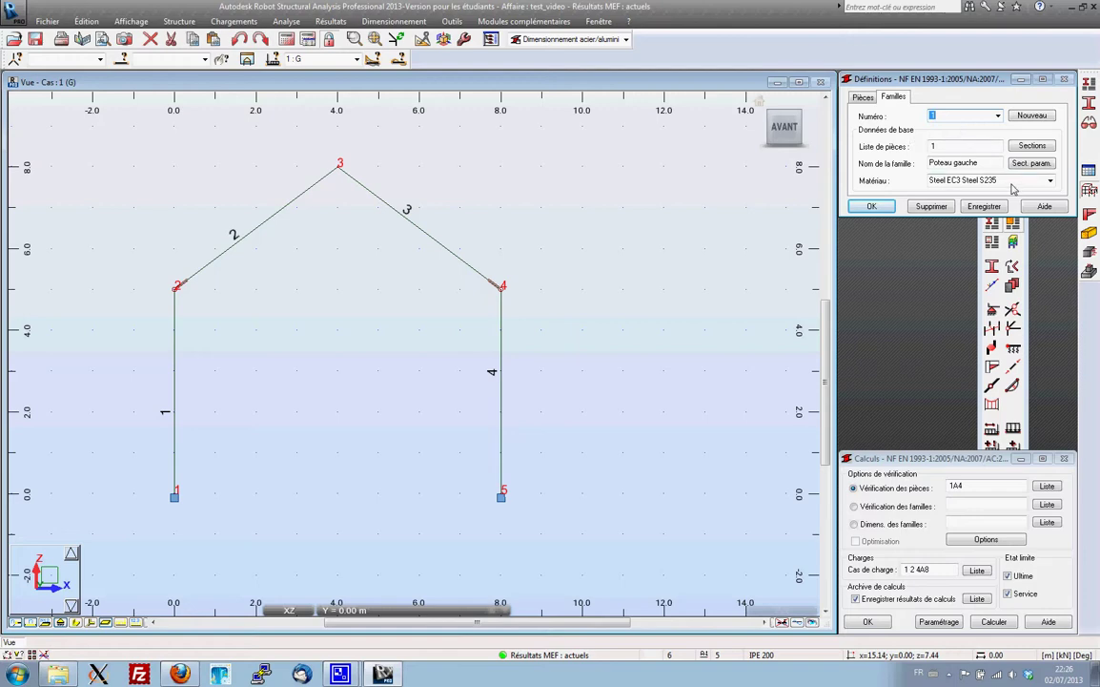
left_click(1051, 181)
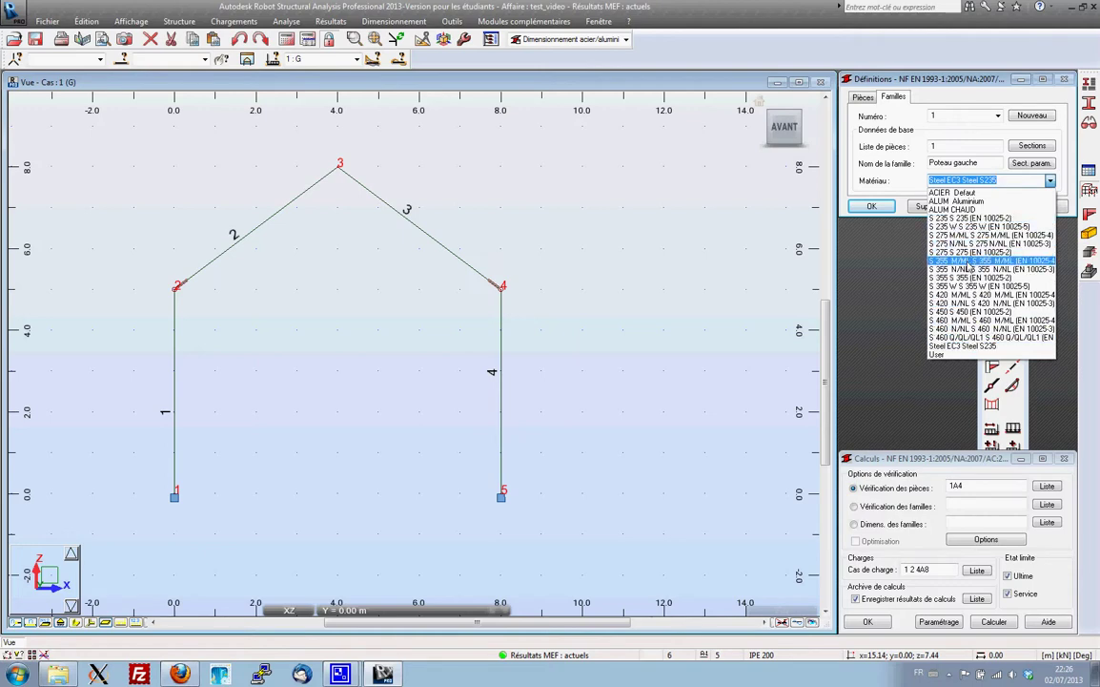
left_click(943, 85)
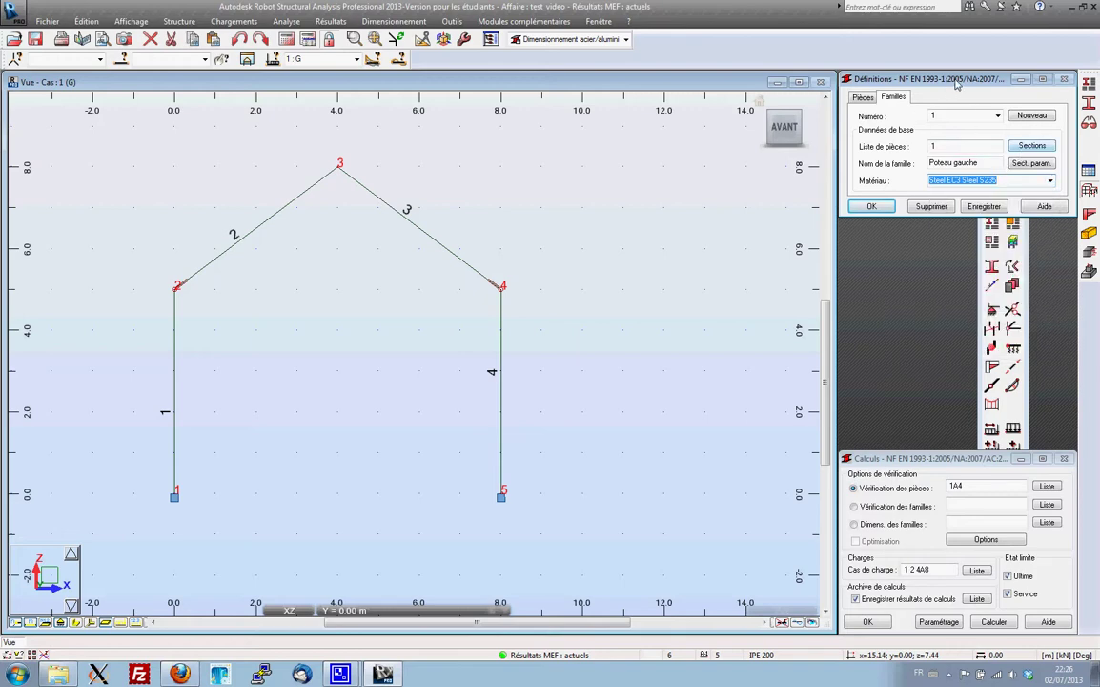
left_click_drag(956, 79, 957, 85)
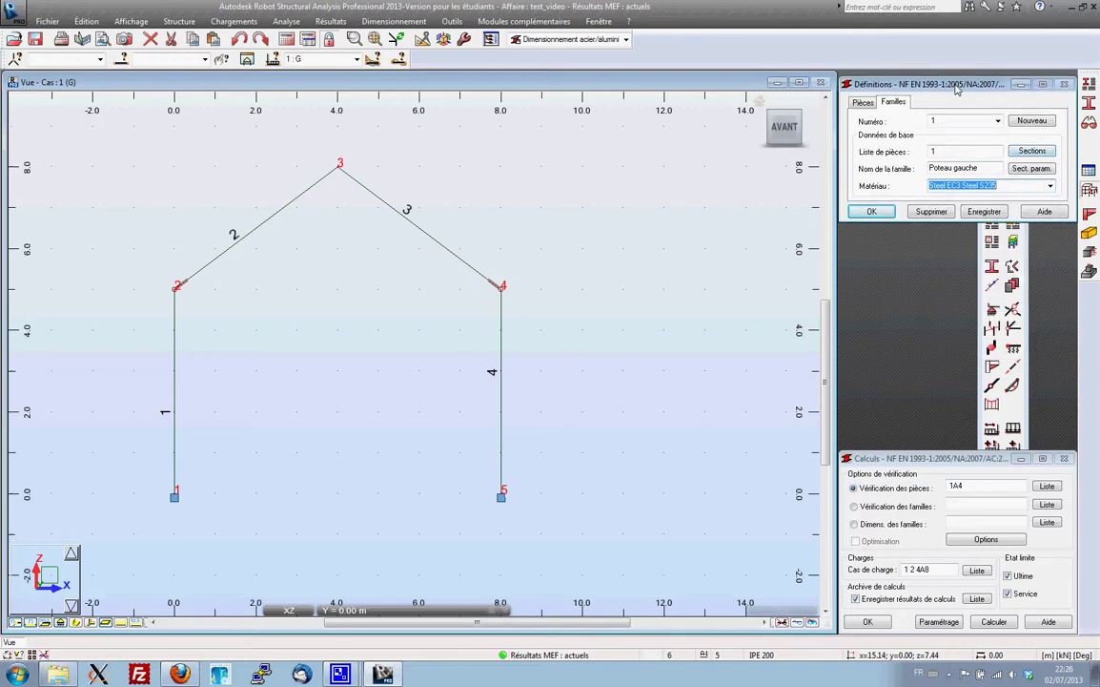
Step: Select all HEA profiles of the OTUA database as candidate sections for family 1 and save the family
left_click(1032, 150)
left_click_drag(814, 143, 675, 100)
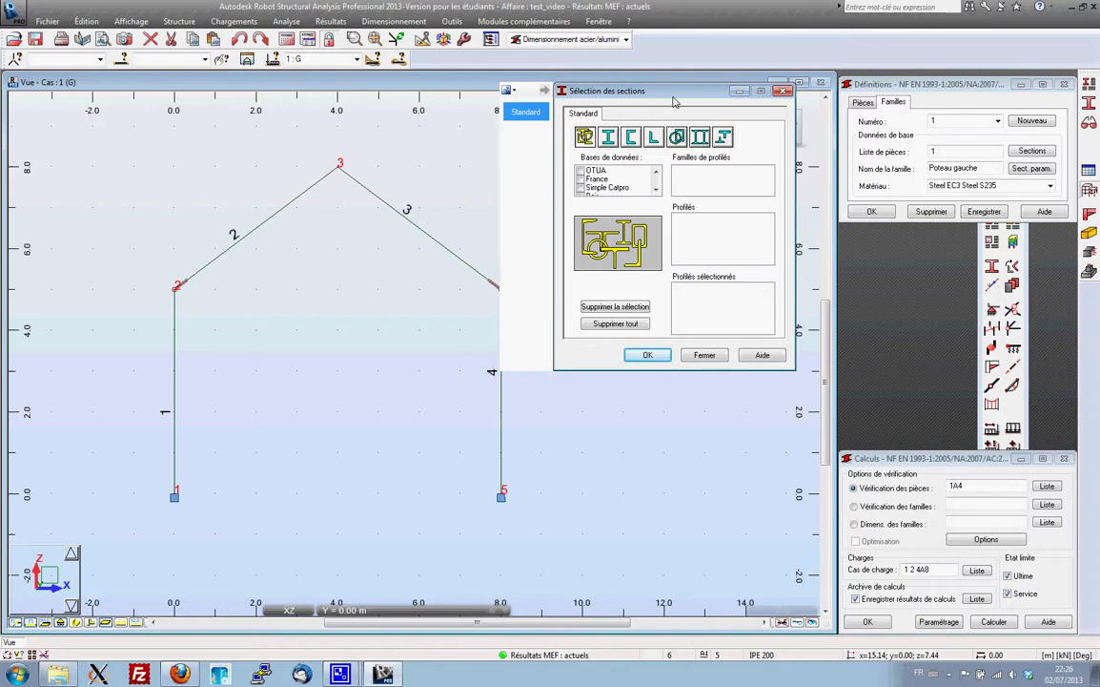
left_click(581, 172)
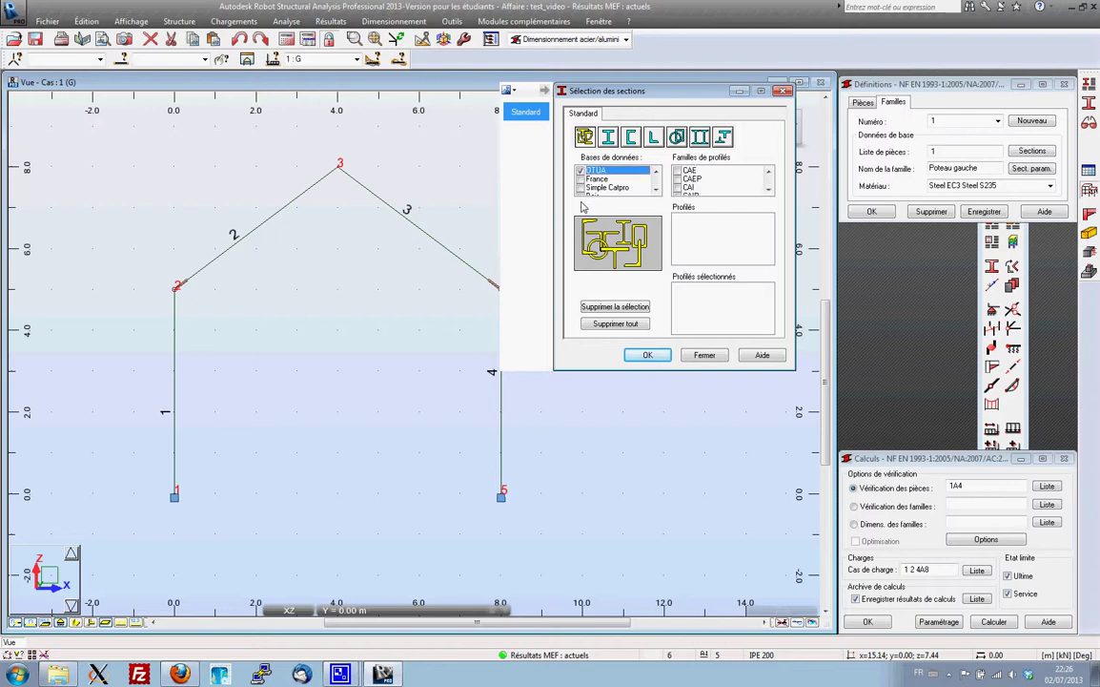
left_click(769, 191)
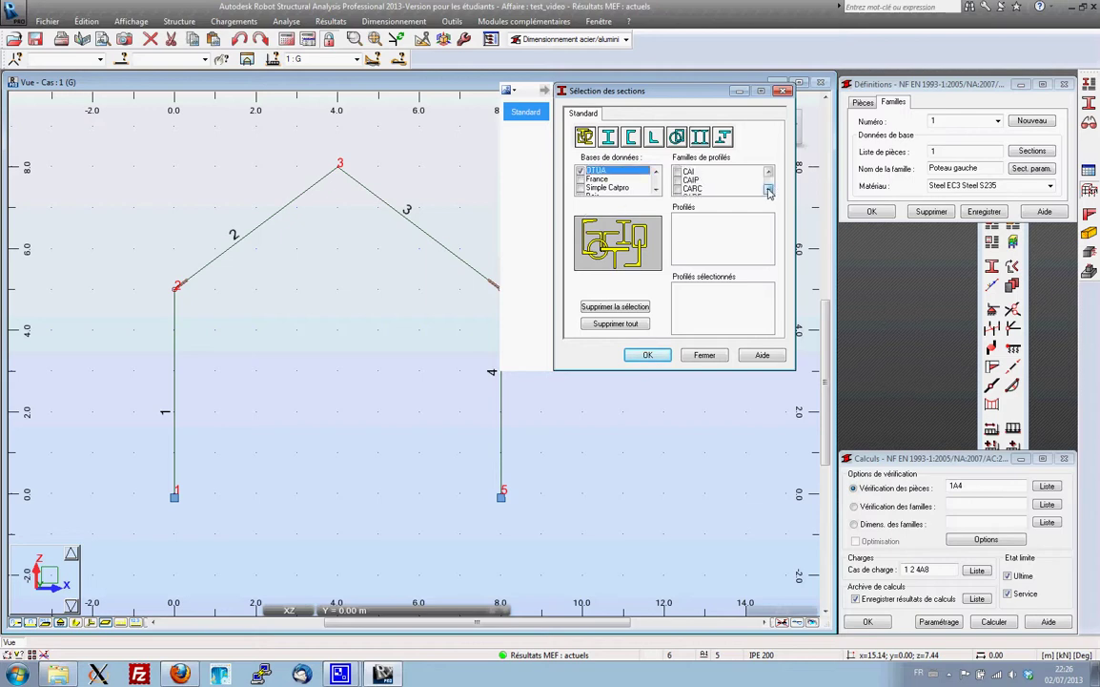
left_click(769, 192)
left_click(768, 192)
left_click(769, 192)
left_click(768, 192)
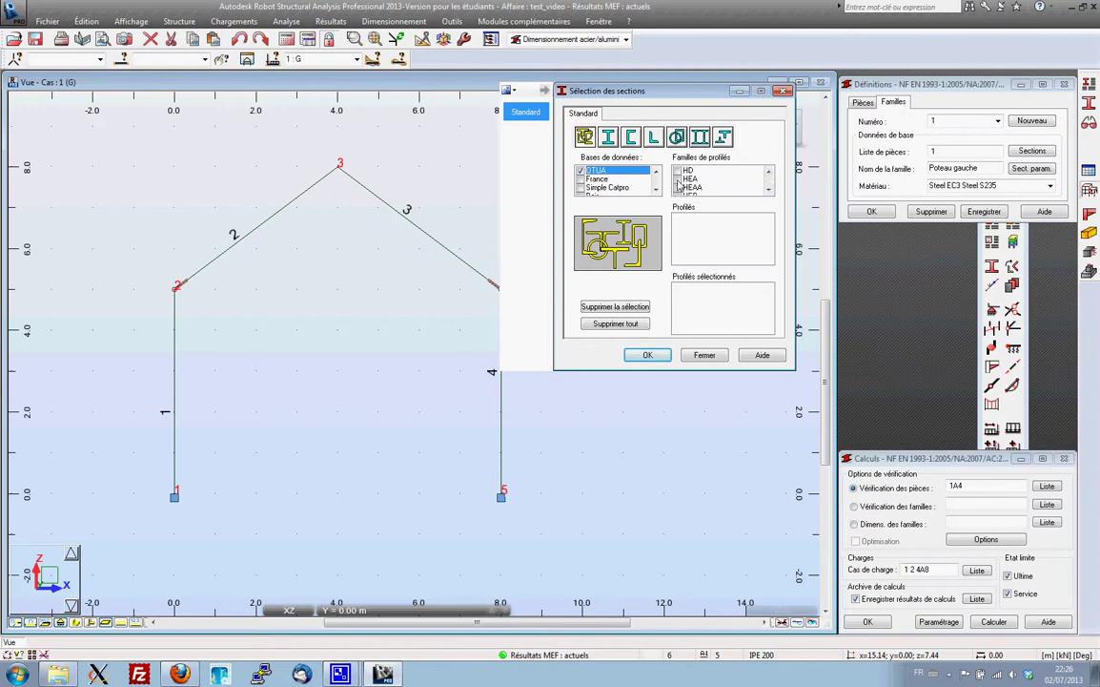
left_click(678, 179)
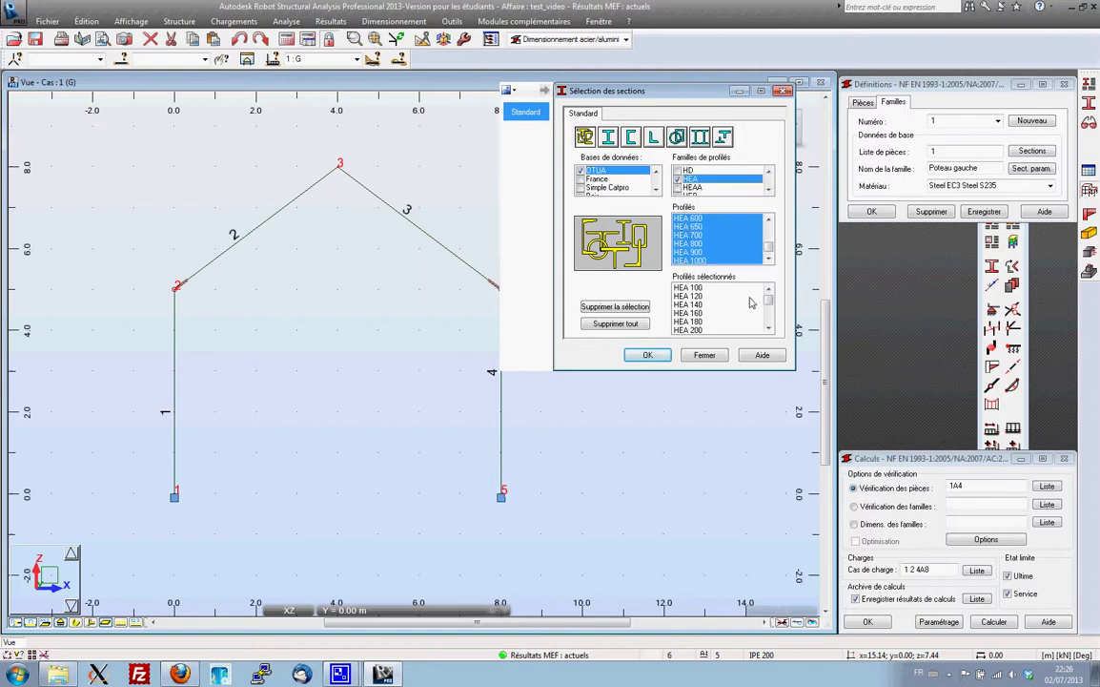
left_click(644, 355)
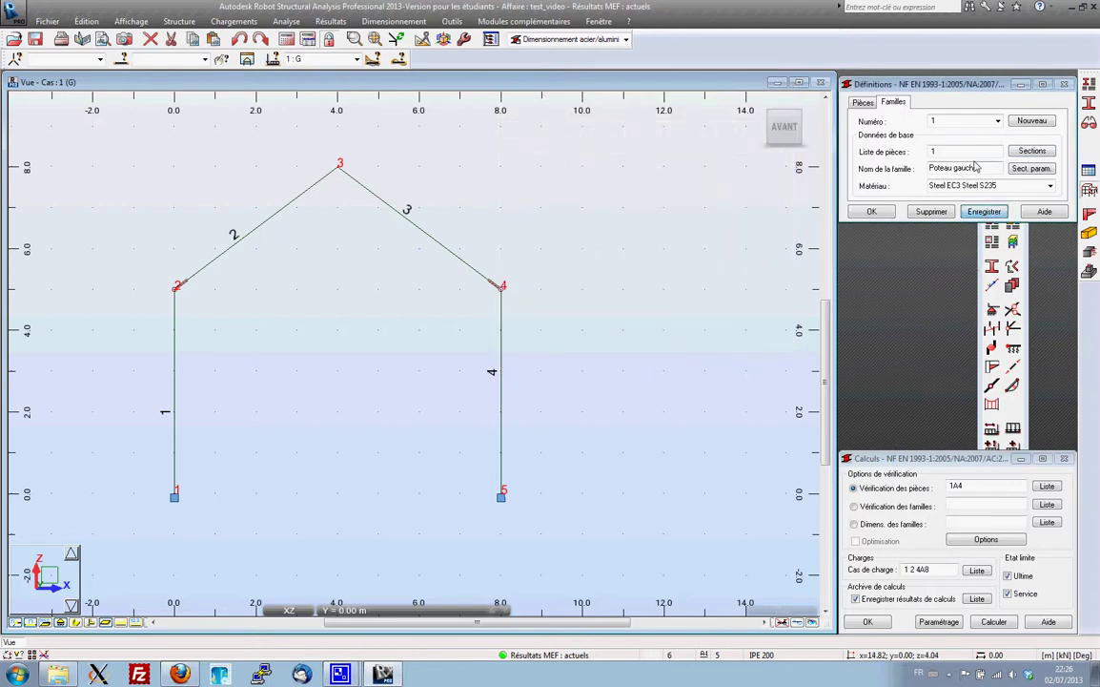
Step: Select all HEA profiles of the OTUA database as candidate sections for family 4, poteau droite, and save the family
left_click(997, 121)
left_click(953, 143)
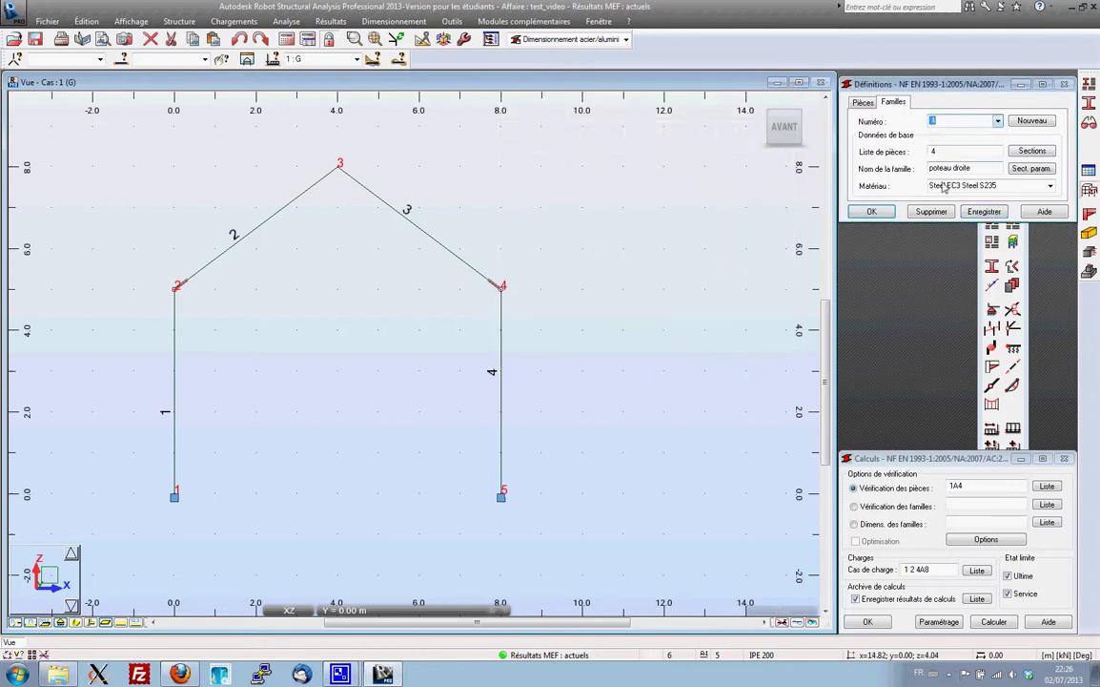
left_click(1025, 153)
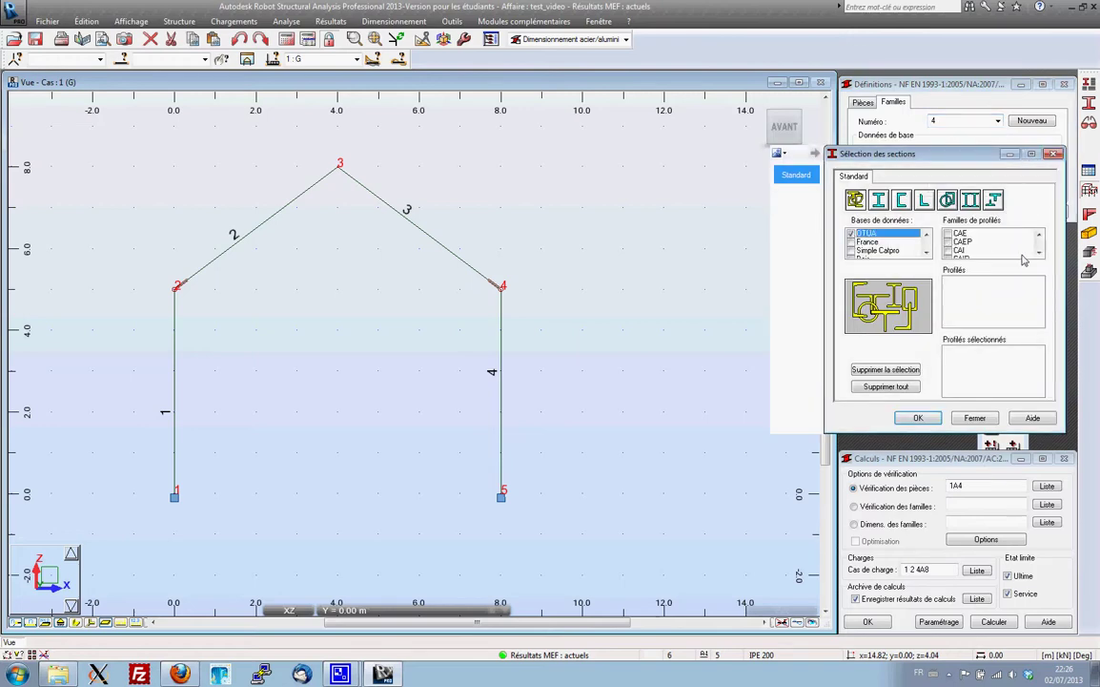
scroll(1020, 256, "down", 5)
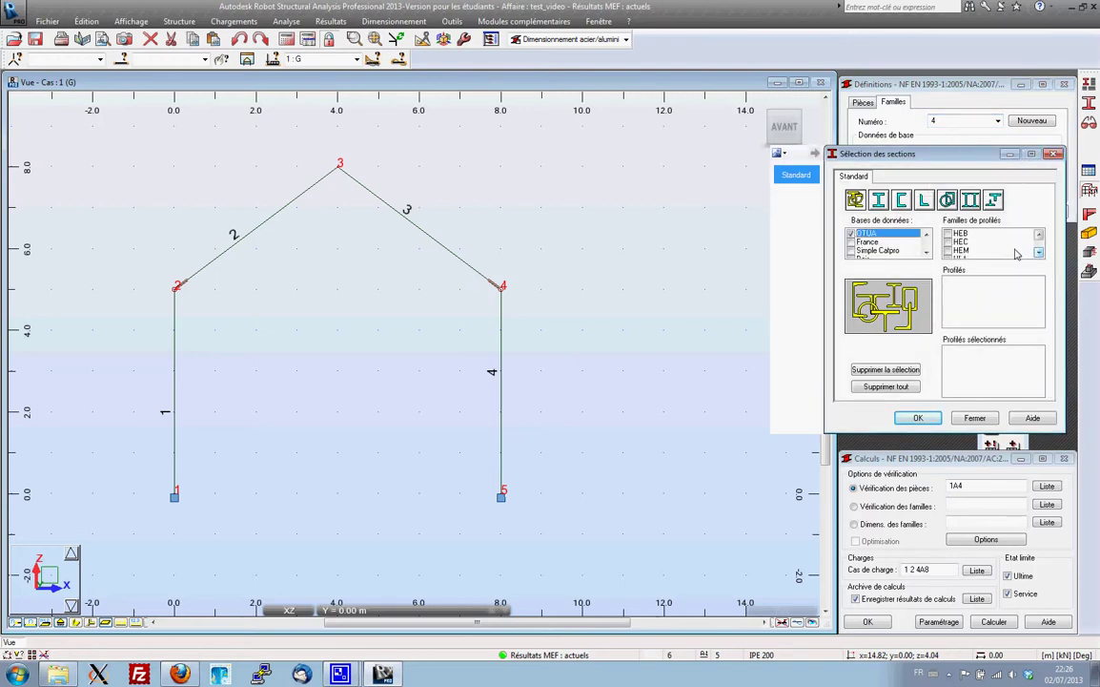
scroll(992, 246, "up", 1)
left_click(956, 242)
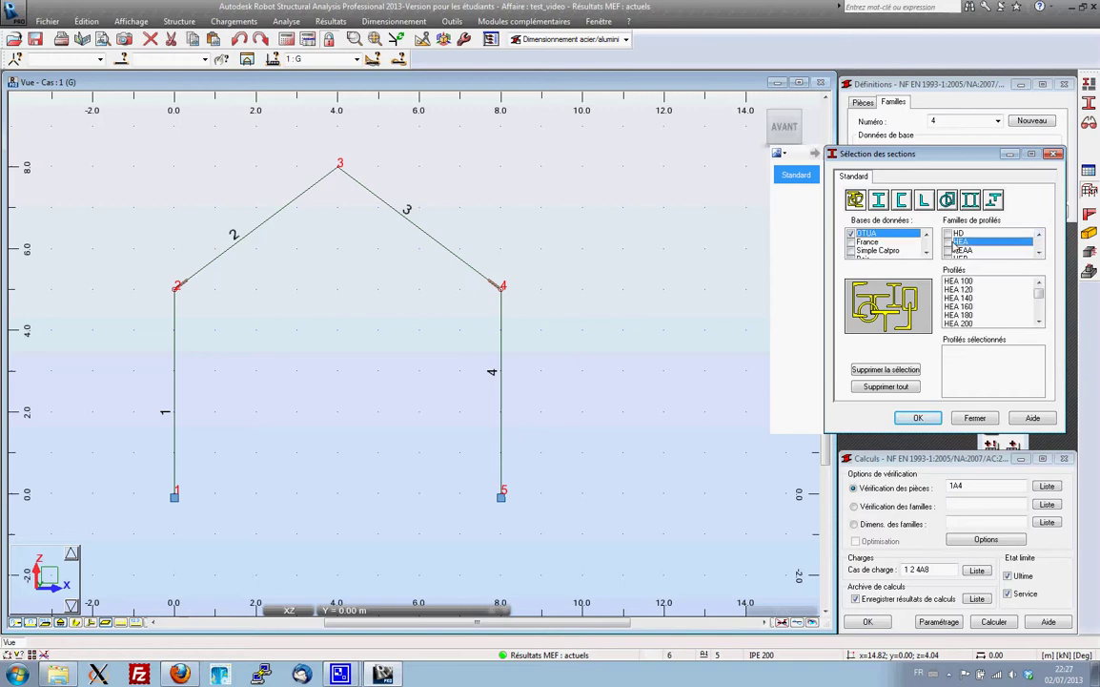
left_click(948, 242)
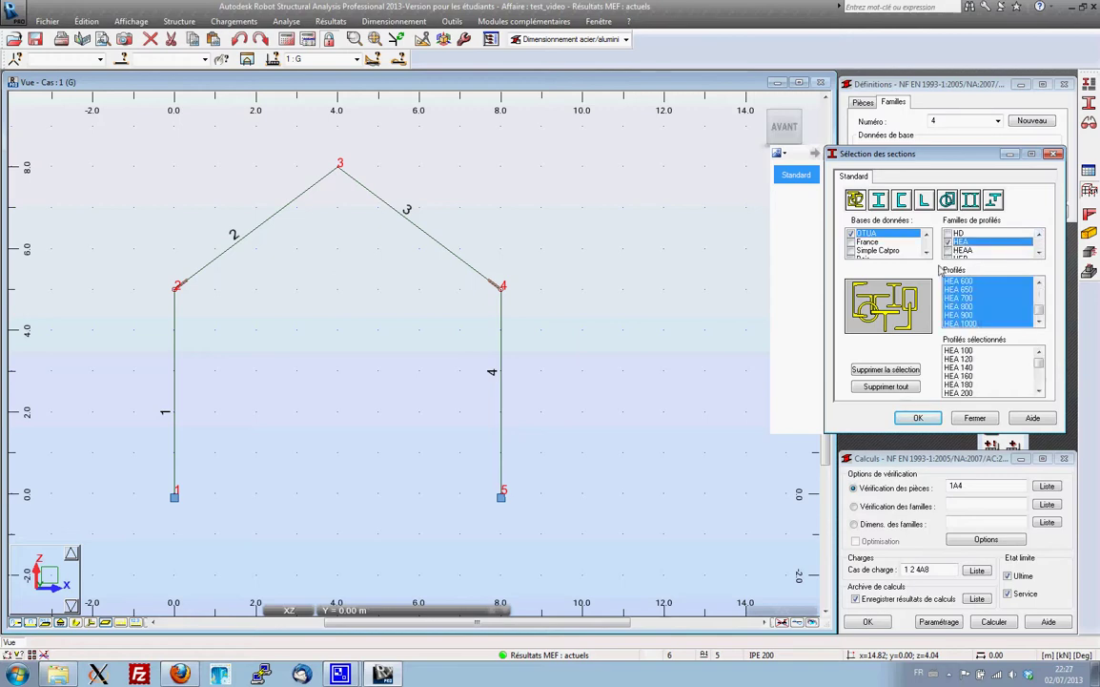
left_click(918, 419)
Step: Select all IPE profiles of the OTUA database as candidate sections for family 2, Traverse gauche, and save the family
left_click(998, 121)
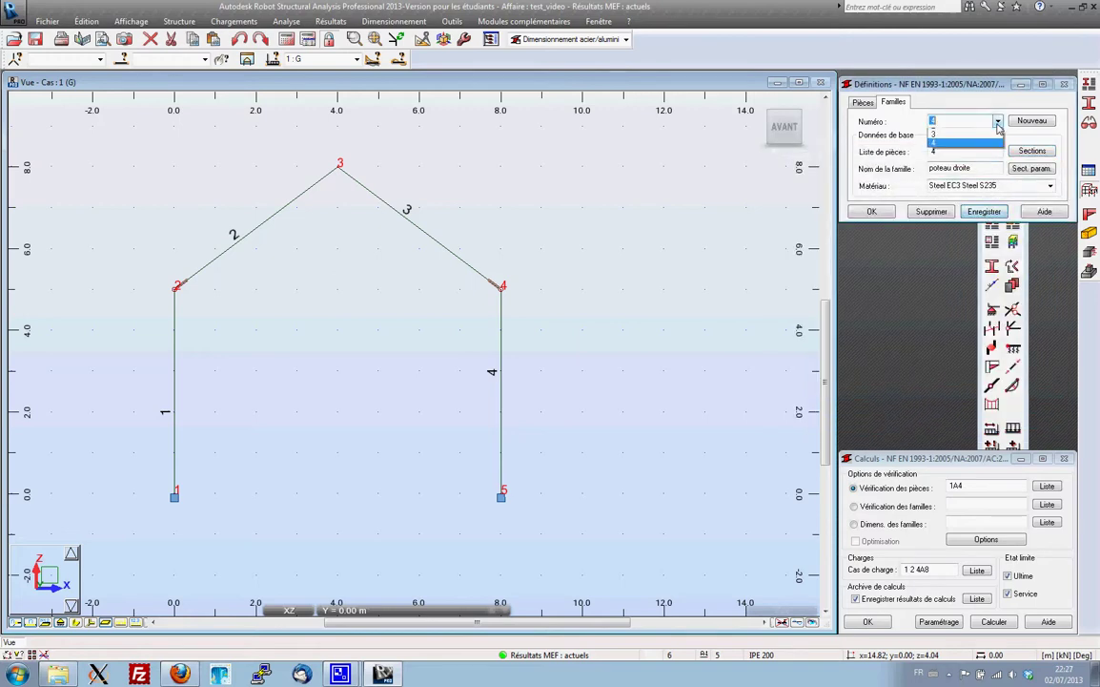
left_click(953, 145)
left_click(1017, 152)
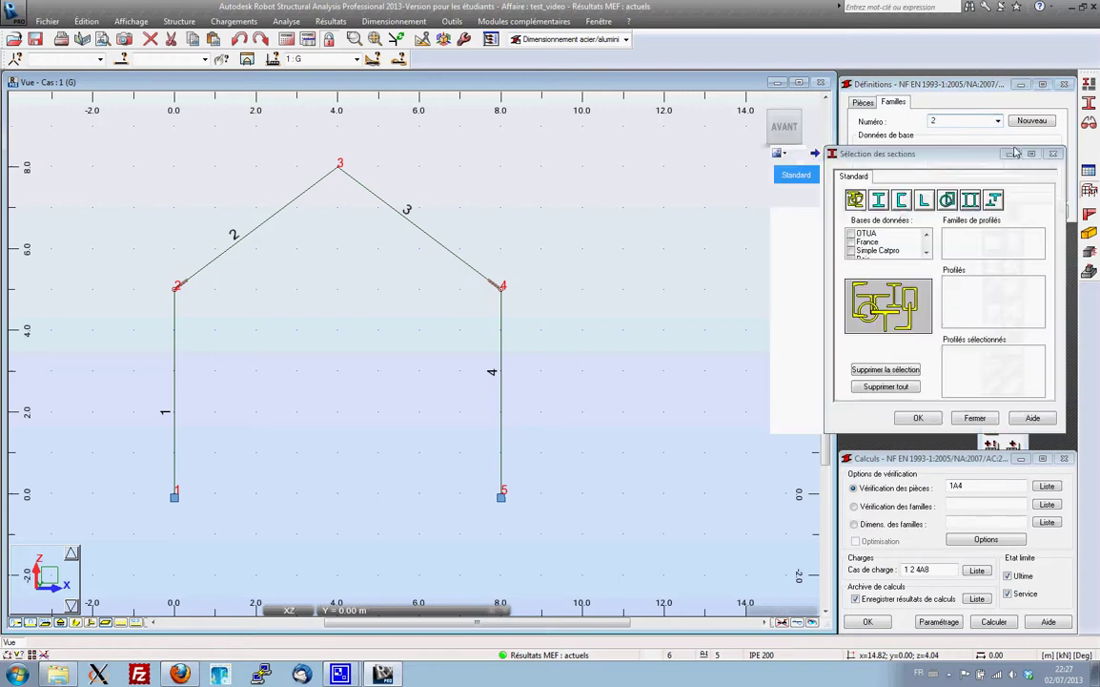
left_click(852, 233)
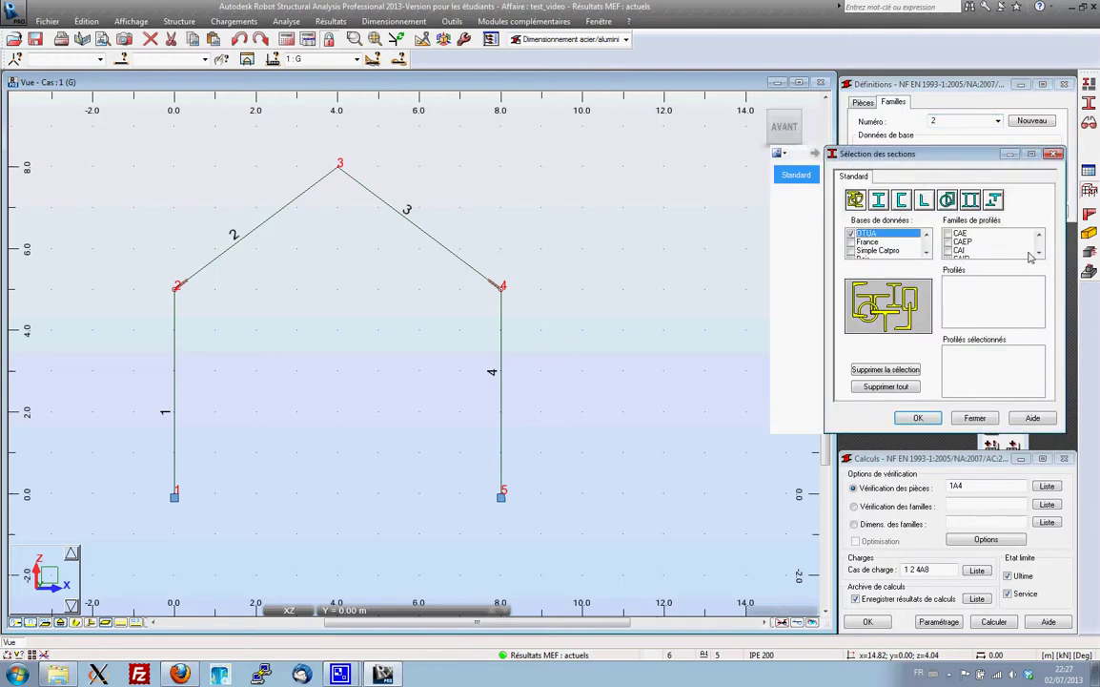
left_click(1040, 254)
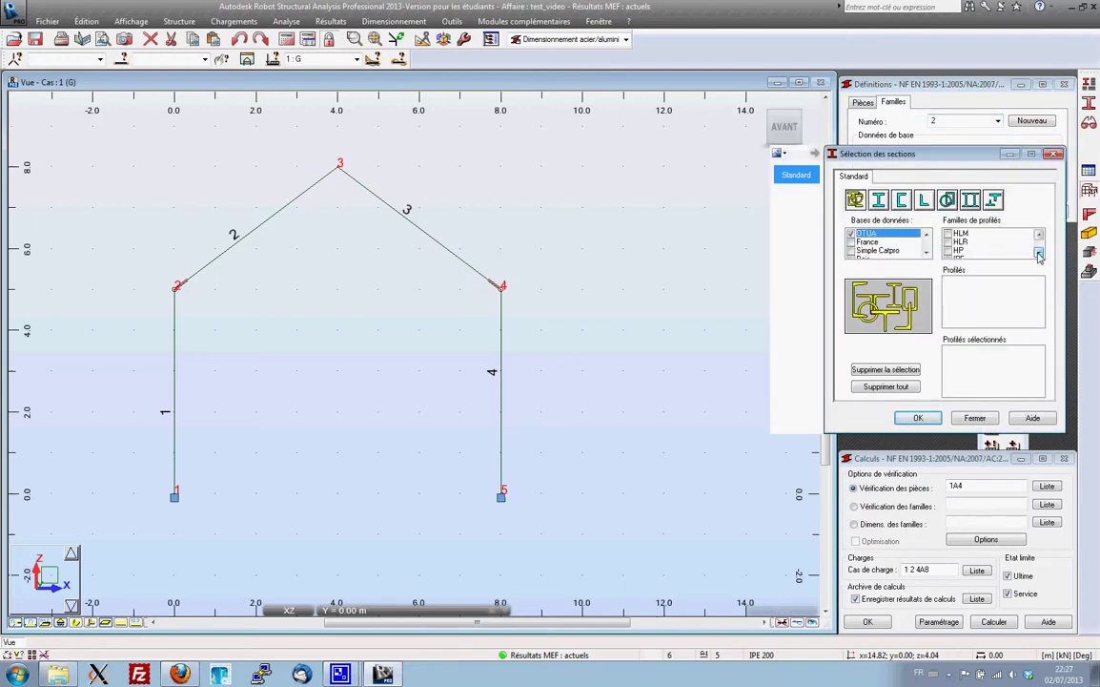
left_click(1039, 255)
left_click(1040, 254)
left_click(949, 241)
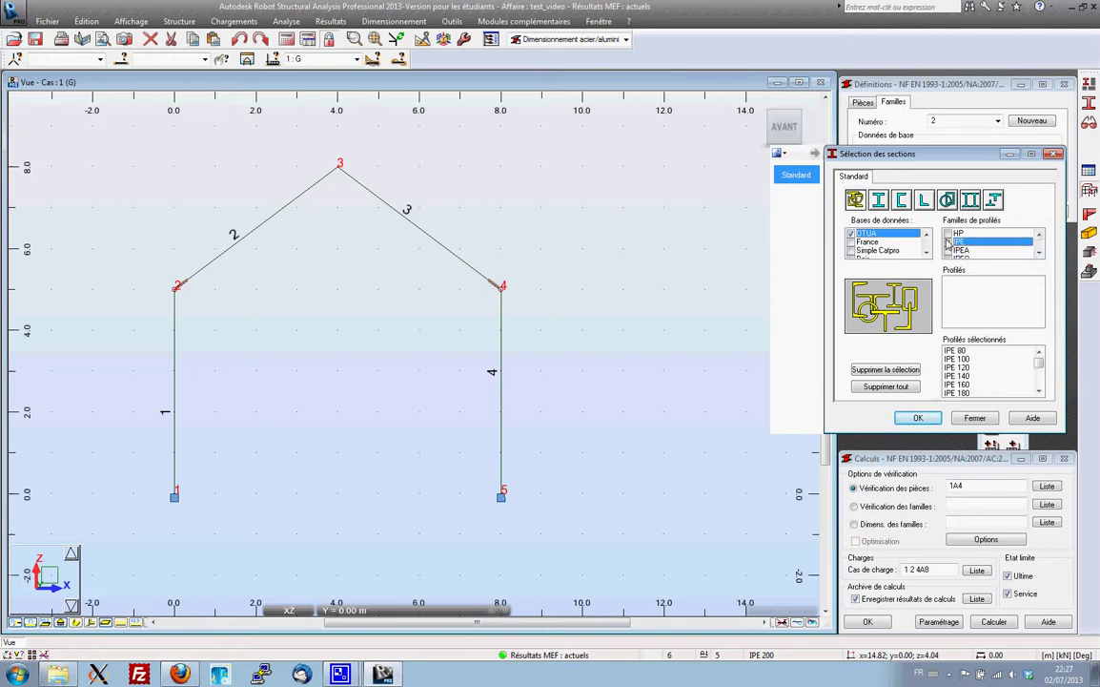
left_click(915, 419)
left_click(995, 212)
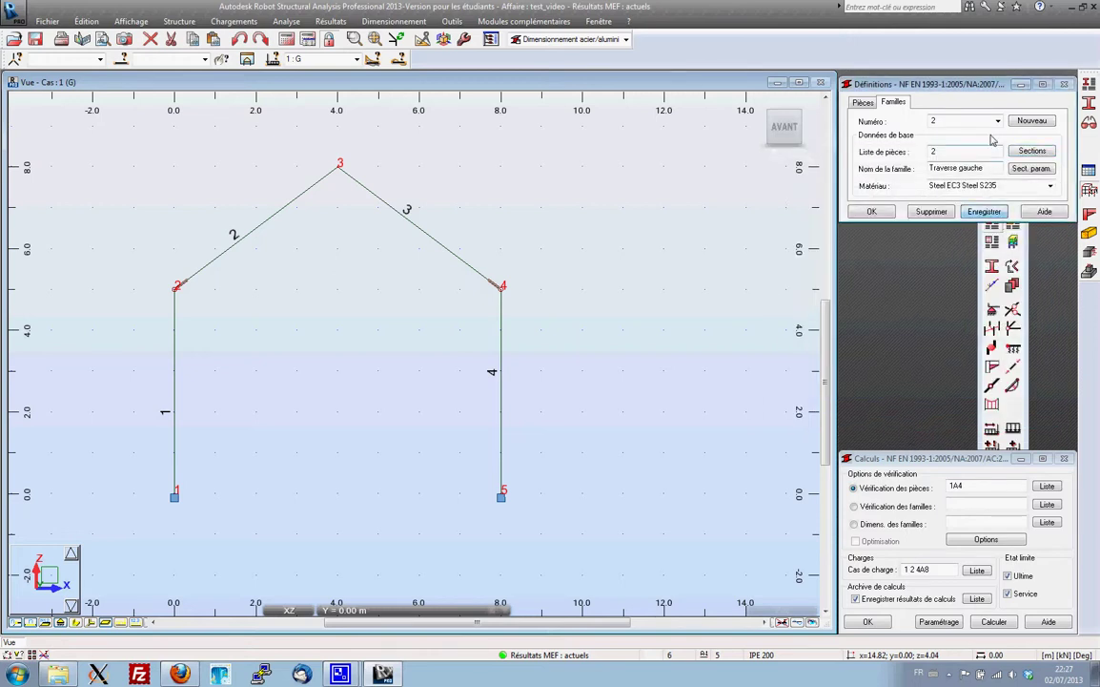
Step: Select a profile family of the OTUA database as candidate sections for family 3, Traverse droite, and save the family
left_click(999, 121)
left_click(975, 152)
left_click(1036, 154)
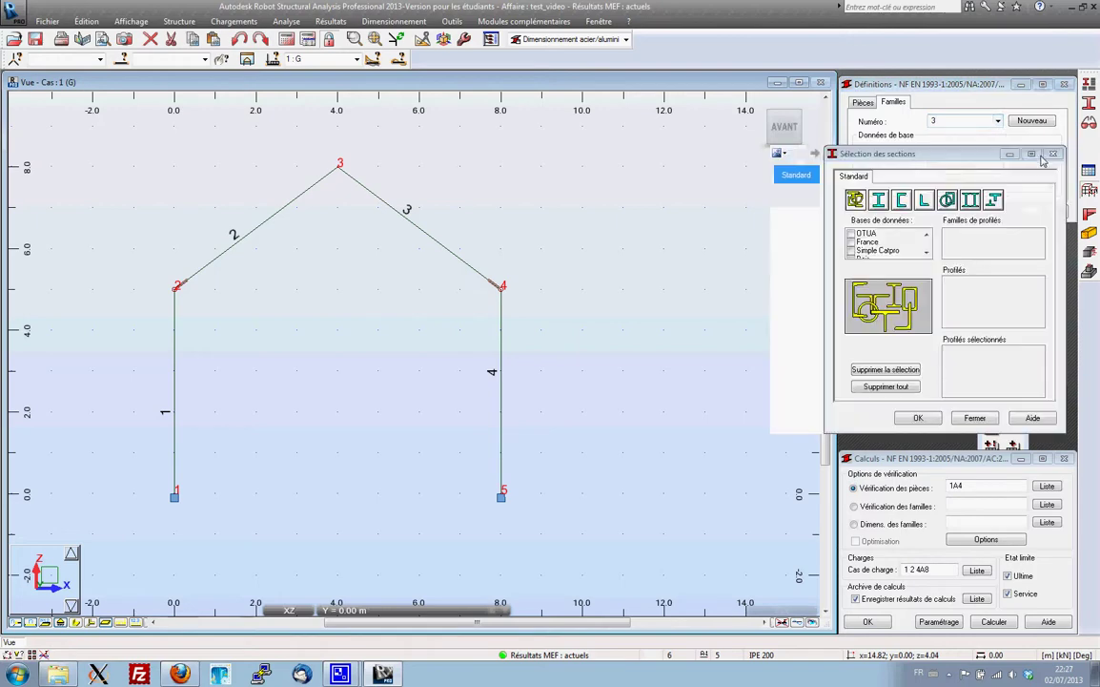
left_click(1039, 253)
left_click(1039, 253)
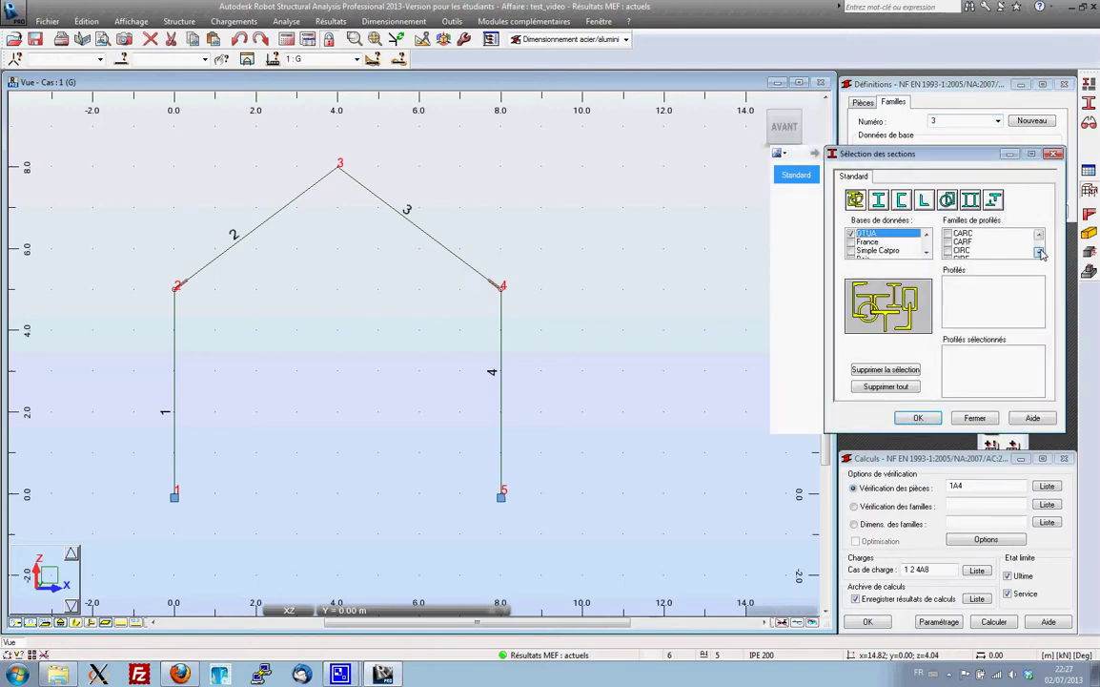
left_click(1040, 253)
left_click(1040, 253)
left_click(1040, 253)
left_click(949, 234)
left_click(916, 418)
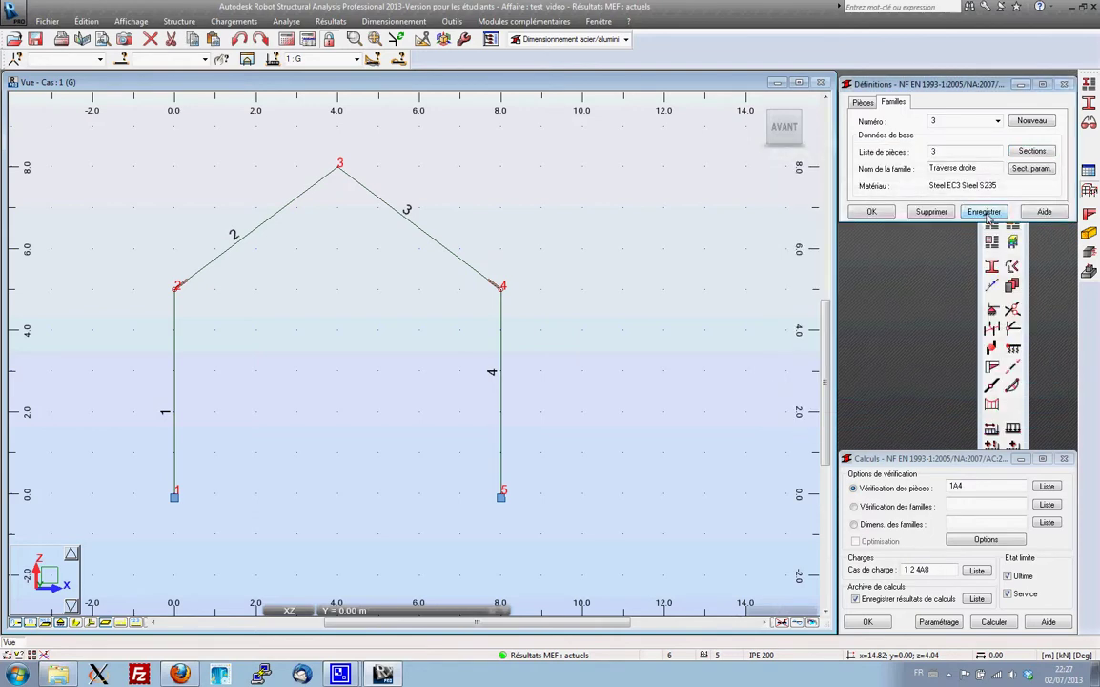
left_click(986, 213)
left_click(862, 103)
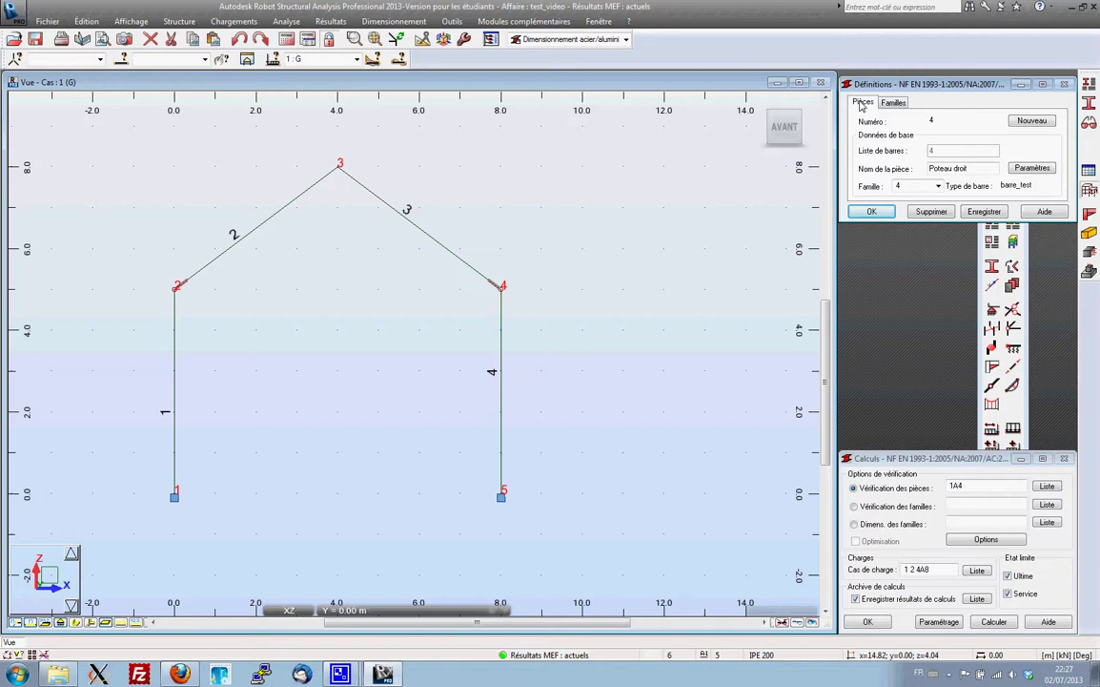
left_click(893, 103)
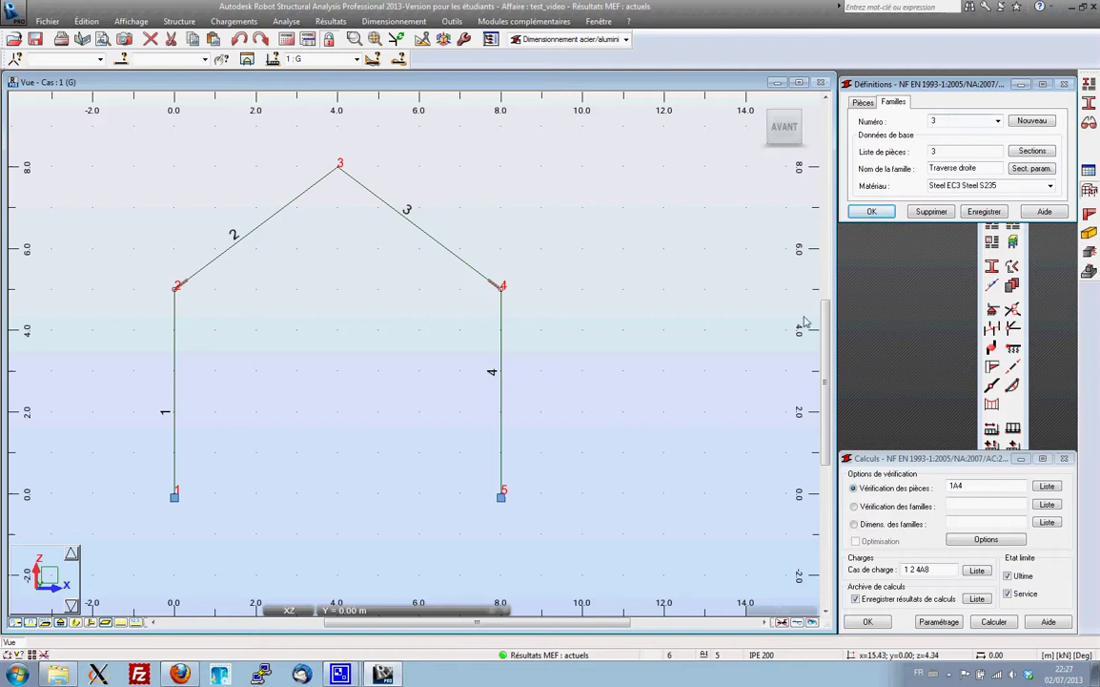
mouse_move(340, 674)
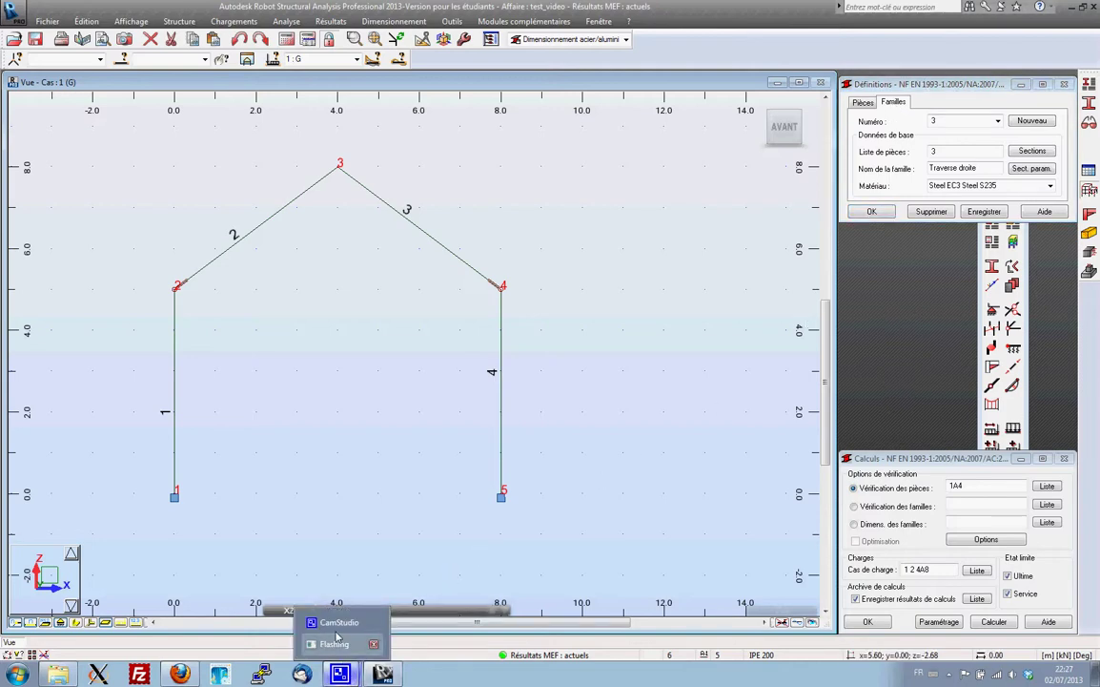